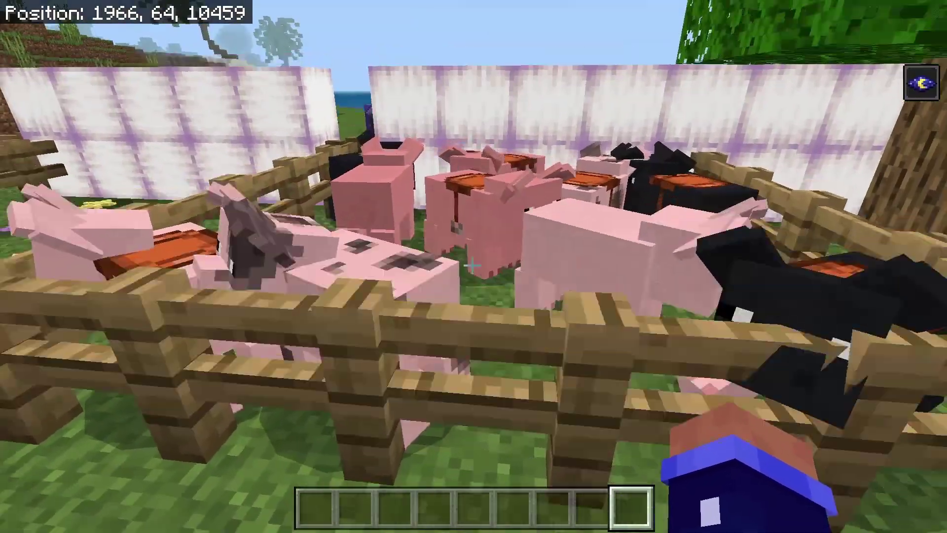
Fly up over the fenced pen to view the penguins and saddled pigs.
key(space)
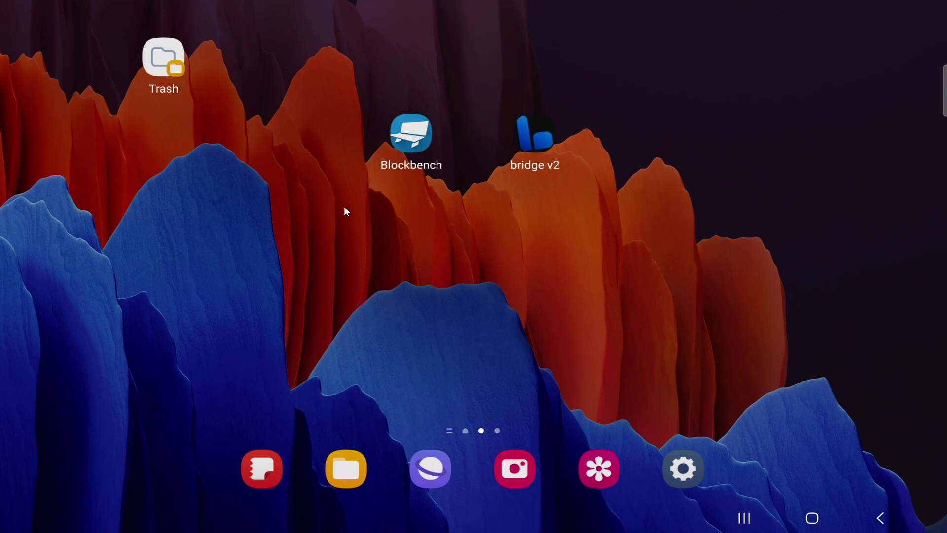
click(436, 477)
Install the Minecraft Entity Wizard plugin in Blockbench and start the wizard at its Name step.
click(419, 151)
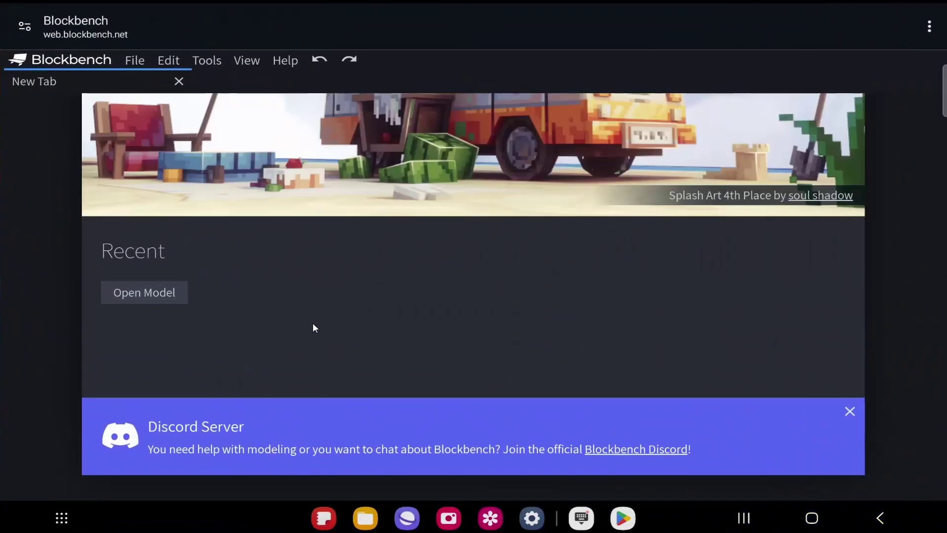
click(134, 60)
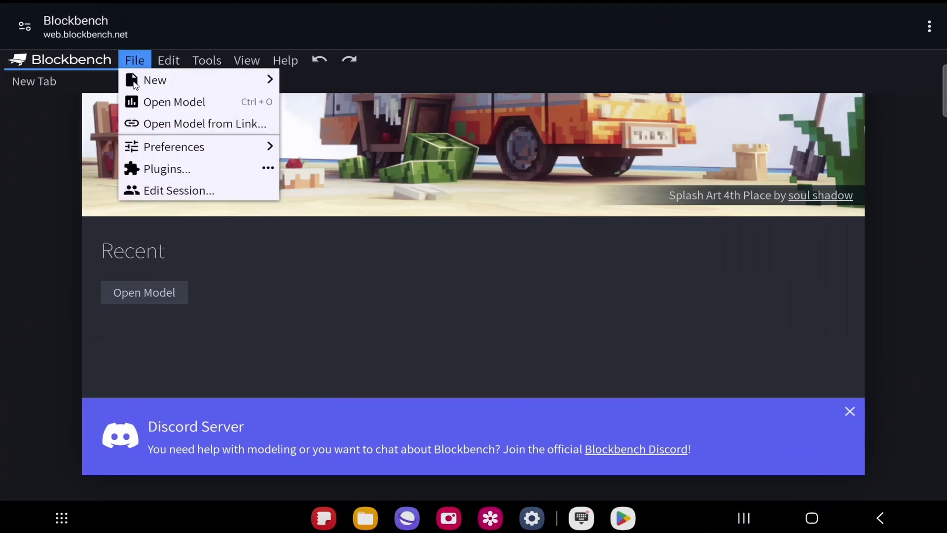
click(158, 168)
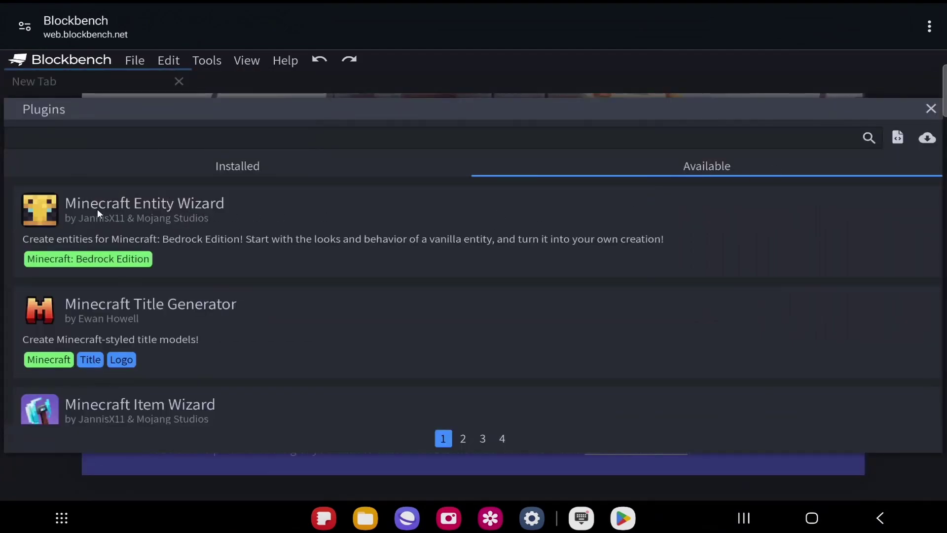
click(167, 206)
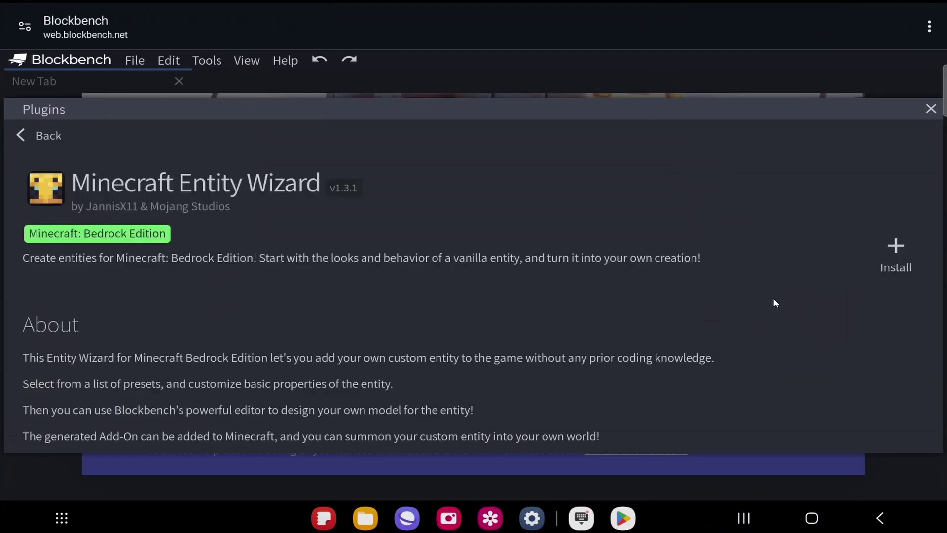
click(909, 251)
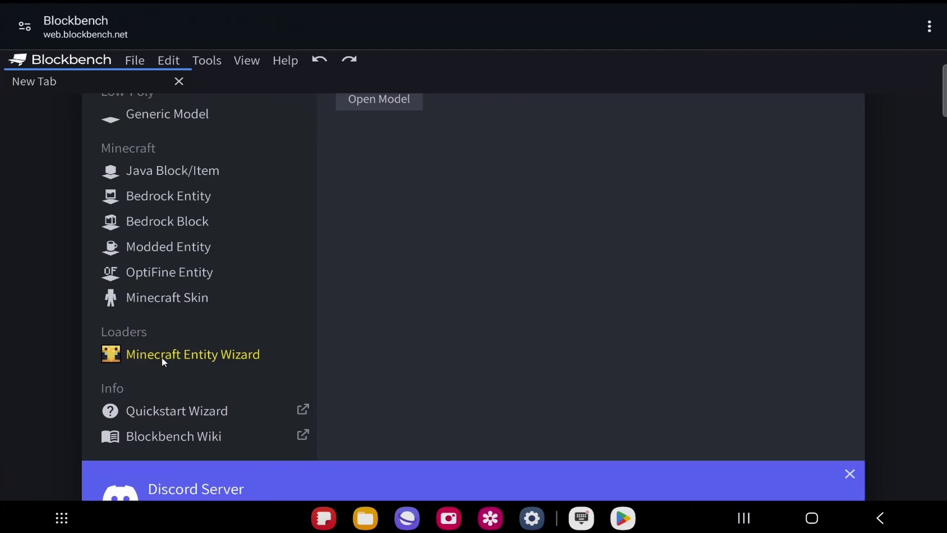
click(177, 355)
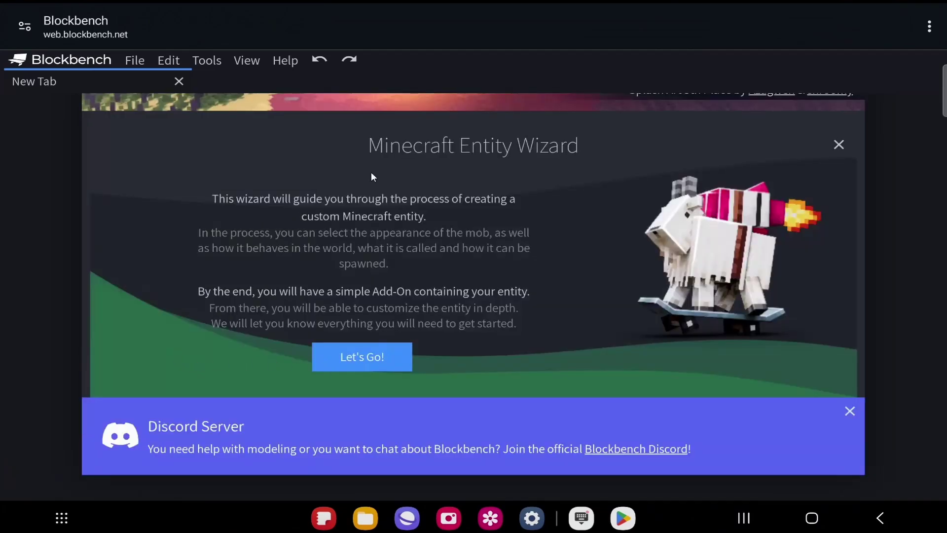
click(371, 360)
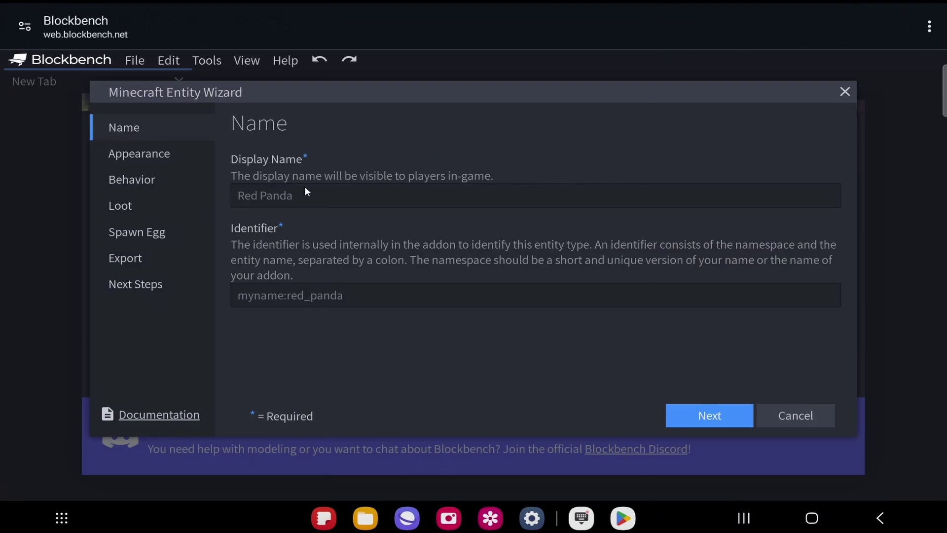
Enter display name 'Rooster', change the identifier to tut:rooster, and continue to Appearance.
text(Rooster)
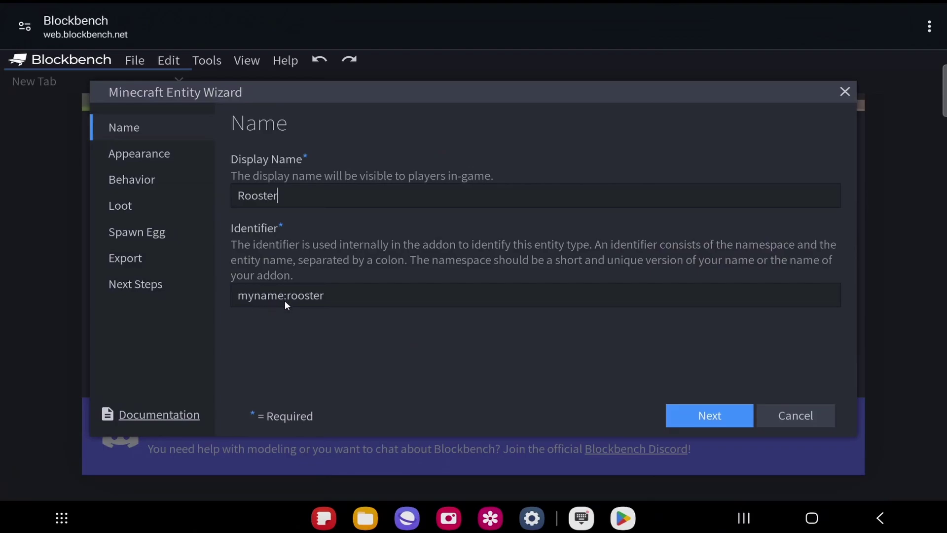
click(349, 296)
key(Left)
key(Left)
key(Left)
key(Left)
key(Left)
key(Left)
key(Left)
key(Left)
key(ctrl+BackSpace)
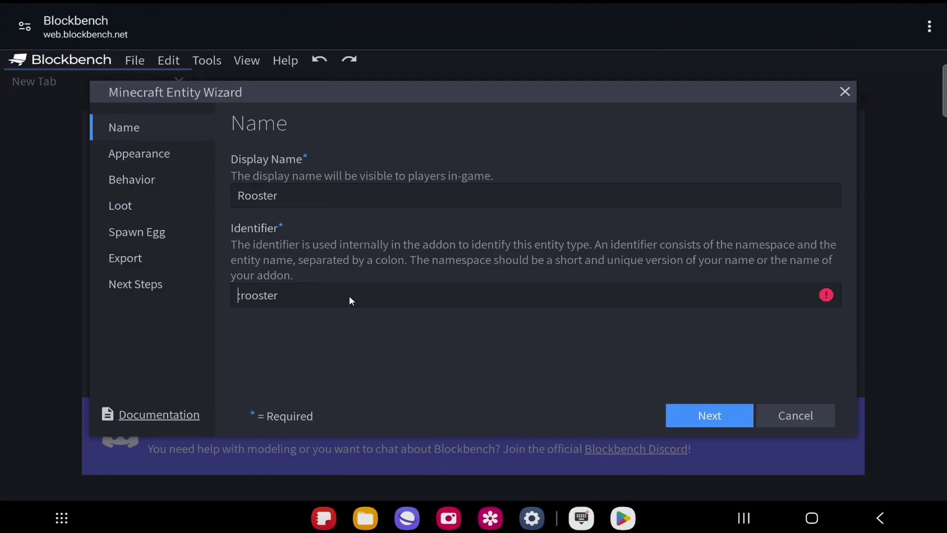
text(tut:)
click(350, 295)
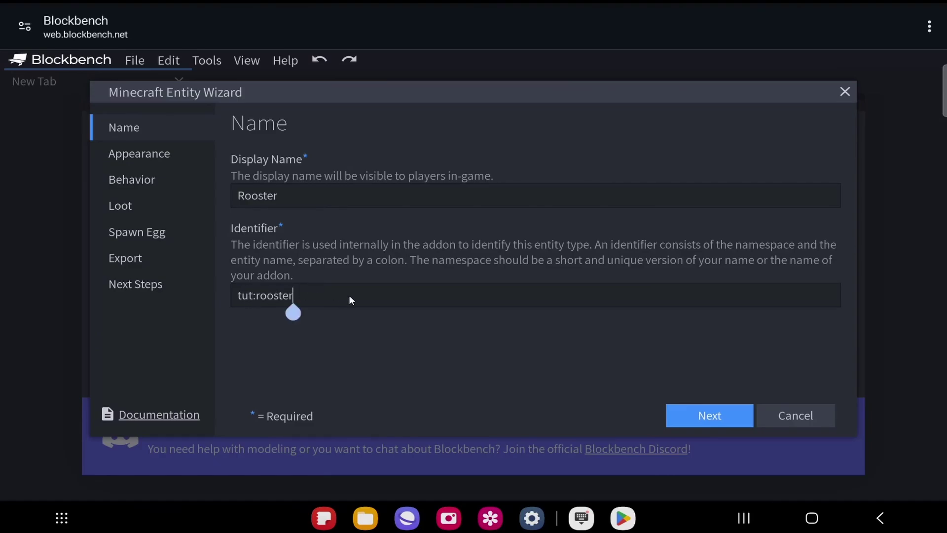
text(A)
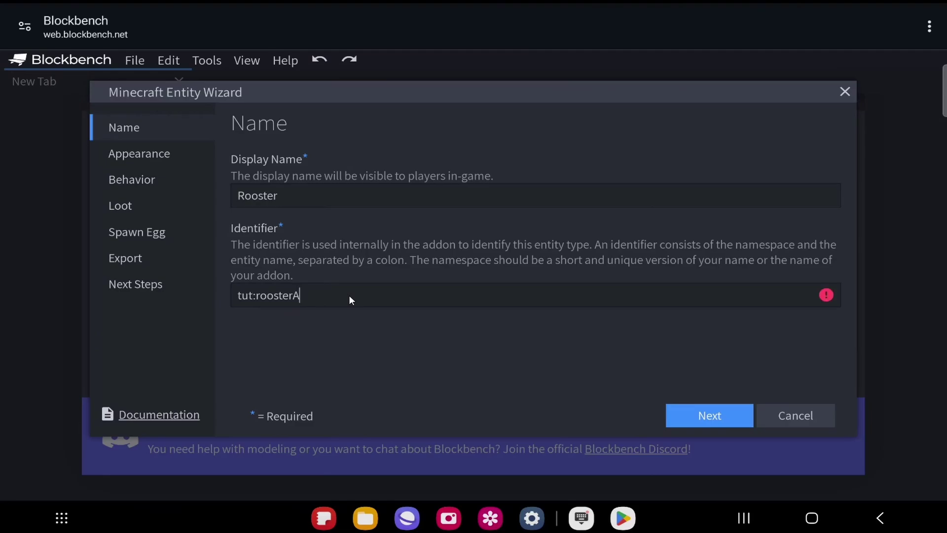
key(BackSpace)
text(_)
key(BackSpace)
click(695, 410)
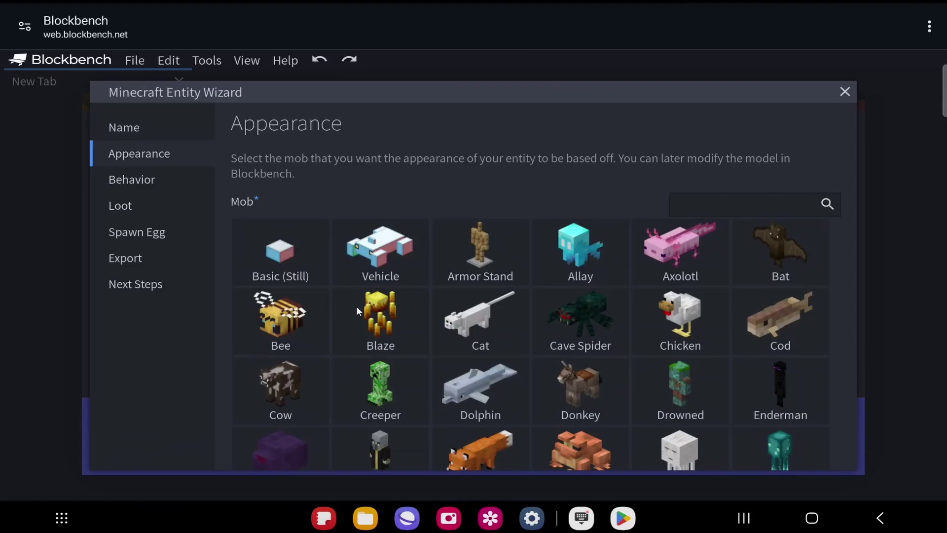
Choose the Chicken tile as the Rooster's appearance and continue to Behavior.
scroll(428, 324, down, 3)
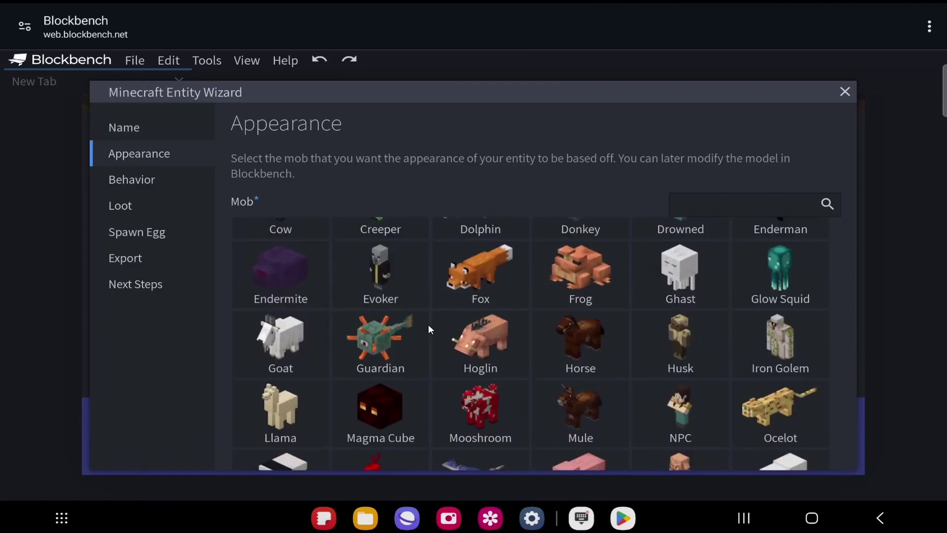
scroll(428, 324, down, 4)
scroll(442, 324, up, 6)
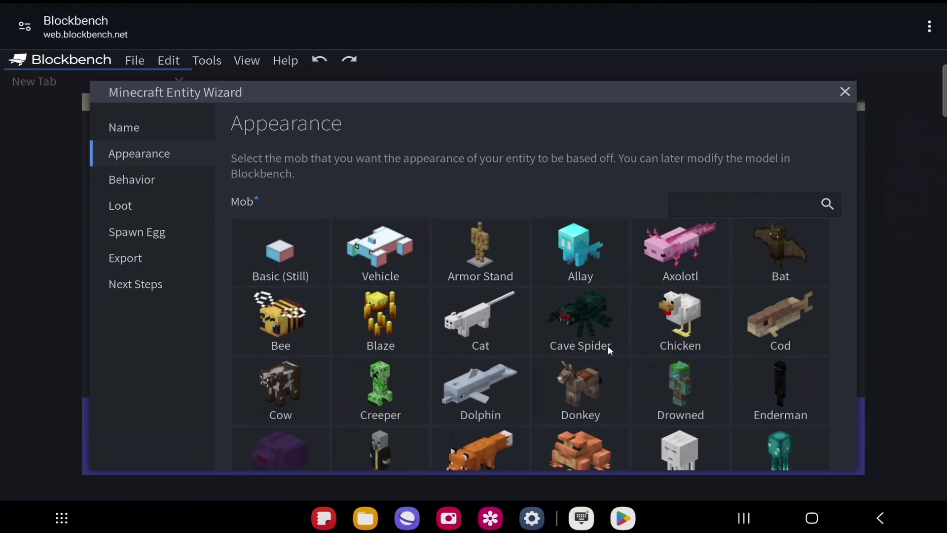
click(661, 325)
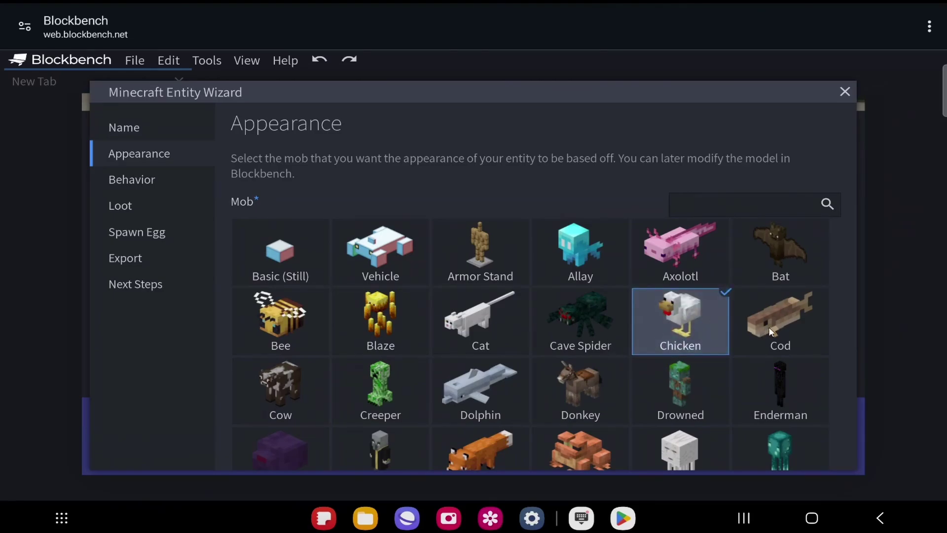
scroll(866, 327, down, 1)
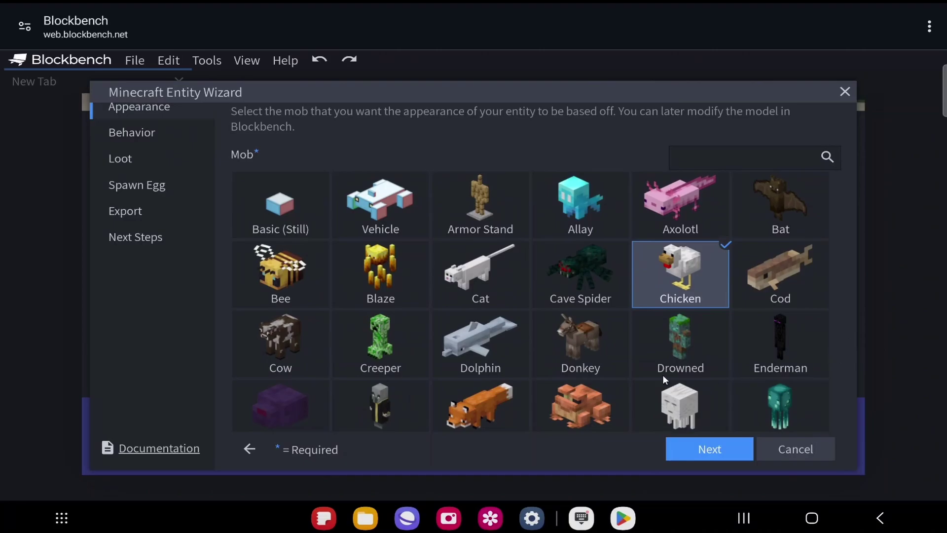
click(726, 446)
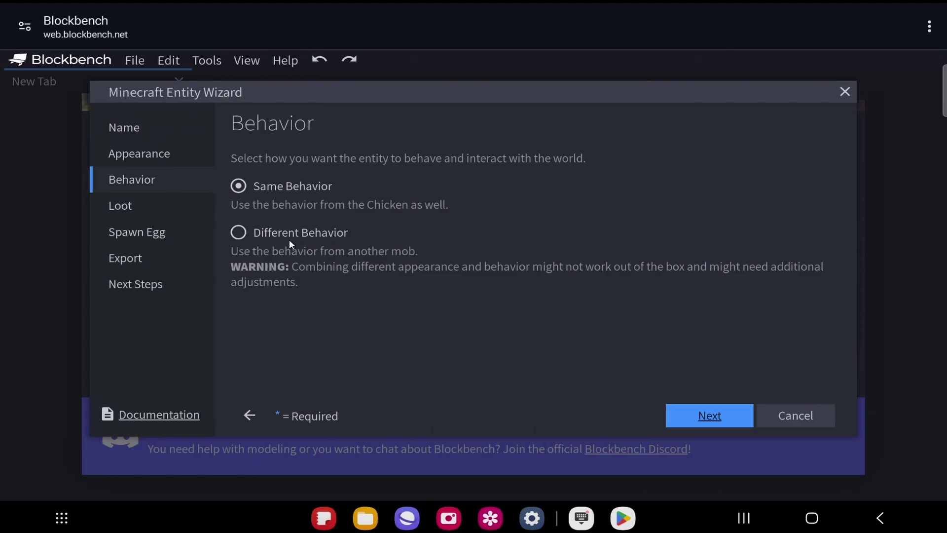
Try borrowed behaviours: Basic (Still), Basic (Walking), Vehicle and Creeper.
click(239, 235)
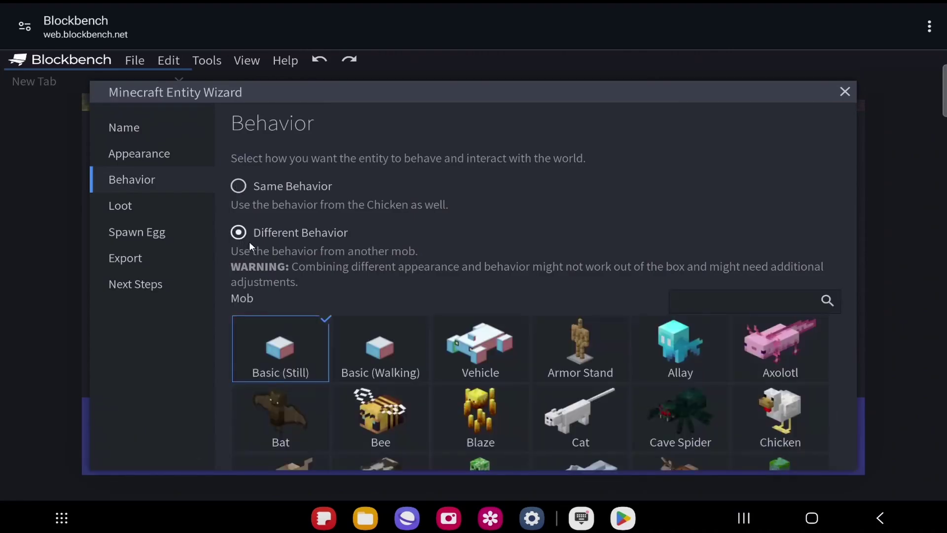
scroll(466, 412, down, 10)
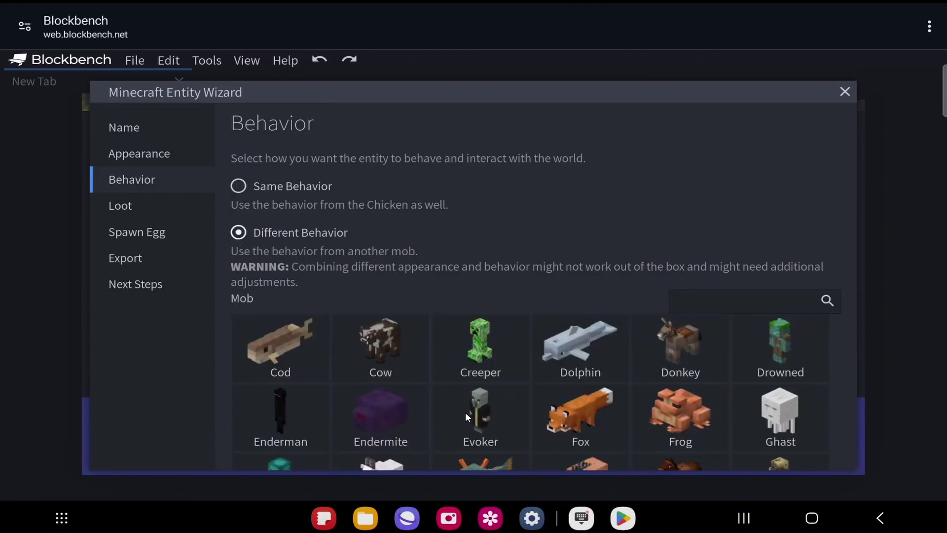
scroll(462, 392, up, 10)
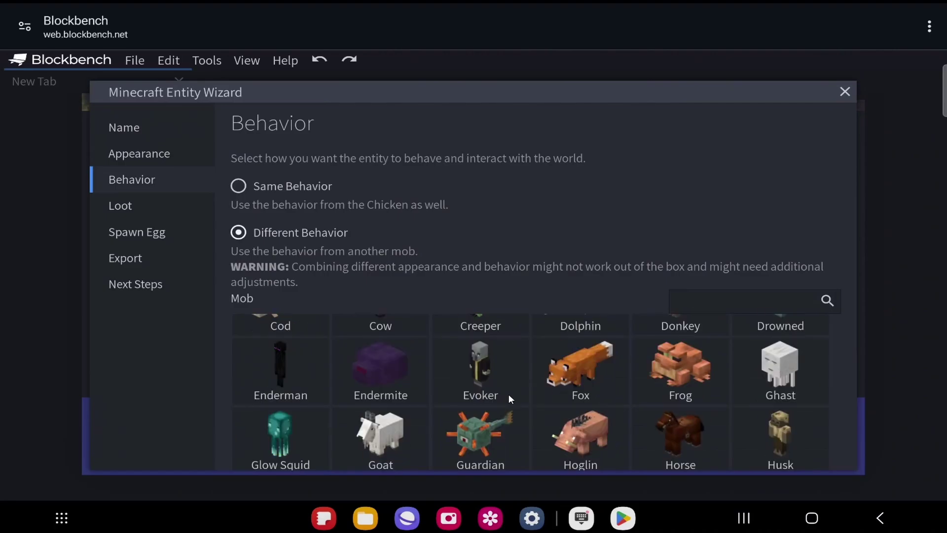
click(249, 374)
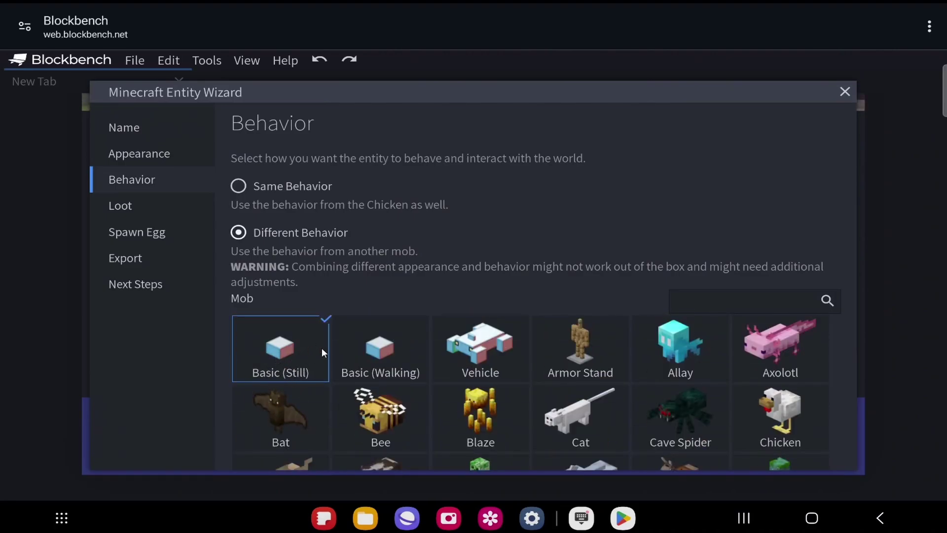
click(382, 370)
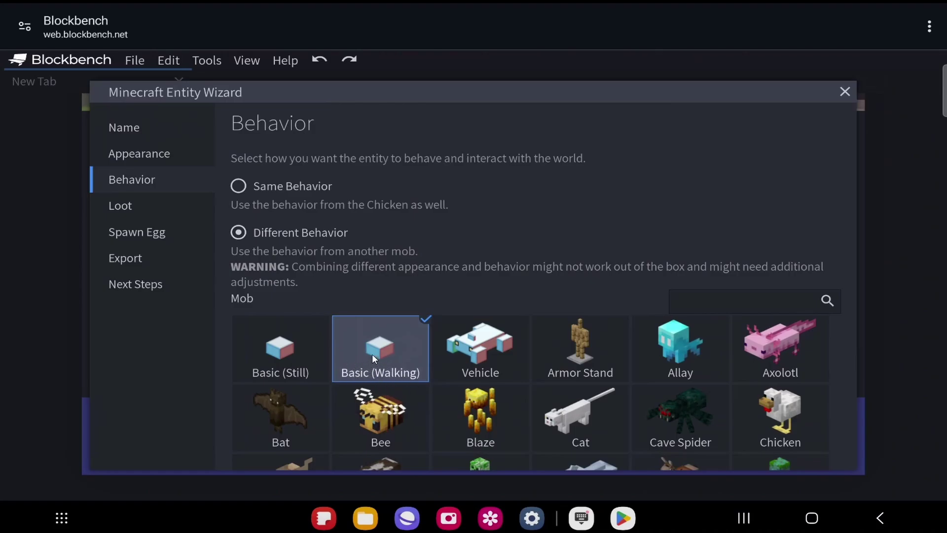
click(486, 364)
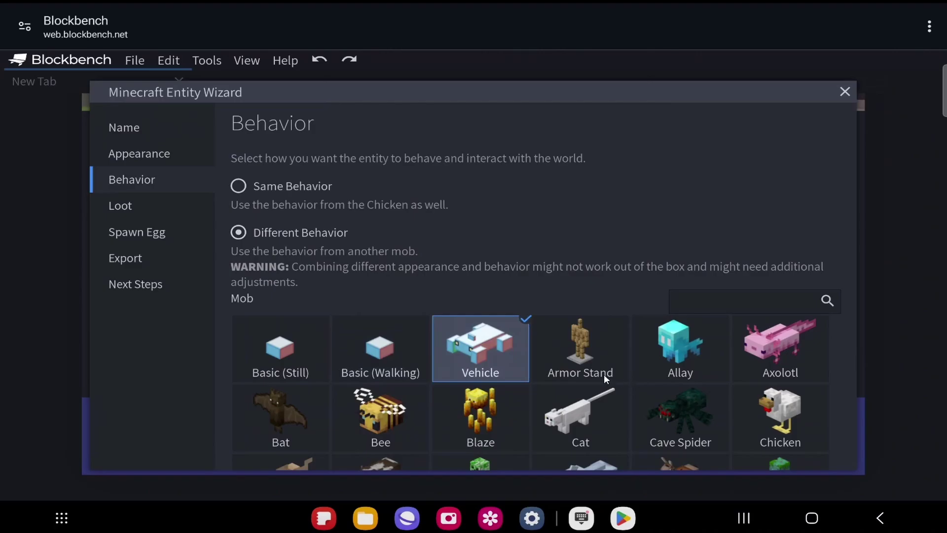
scroll(684, 364, down, 2)
scroll(575, 389, up, 1)
scroll(532, 395, down, 1)
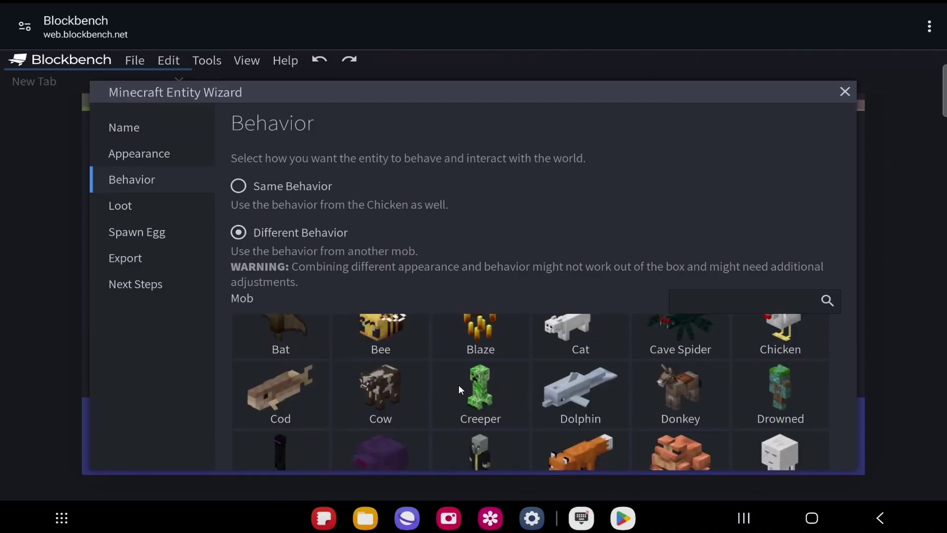
click(469, 391)
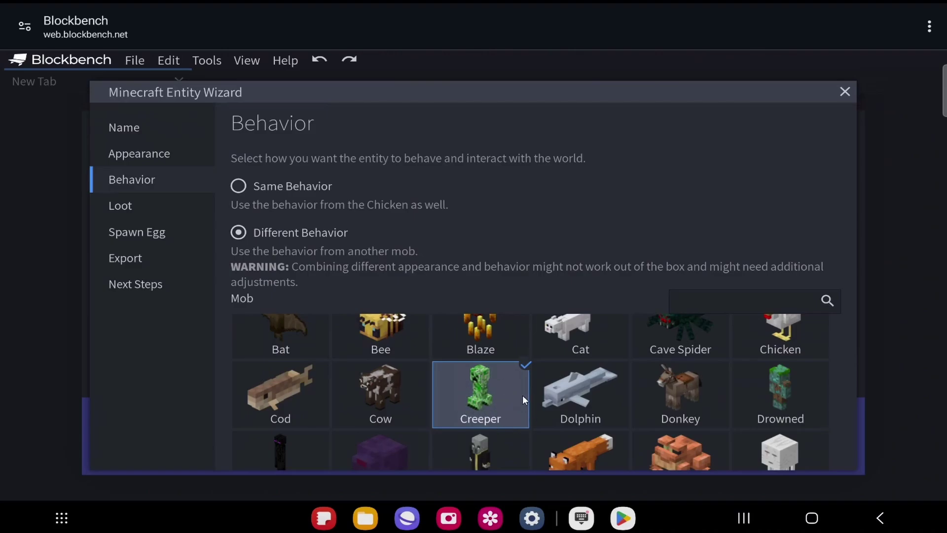
Return to Same Behavior so the Rooster keeps the Chicken's behaviour.
scroll(521, 400, down, 2)
scroll(686, 417, down, 2)
scroll(593, 407, up, 3)
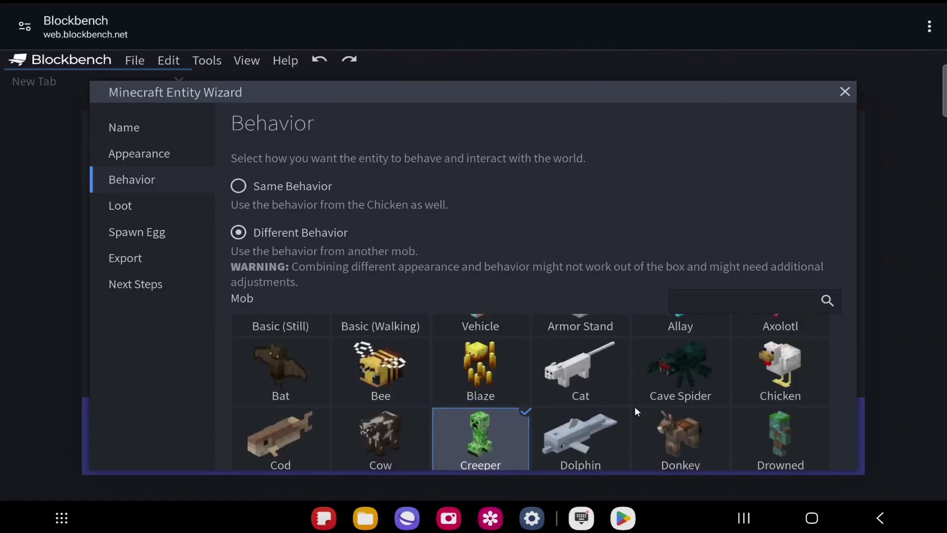
scroll(635, 407, up, 1)
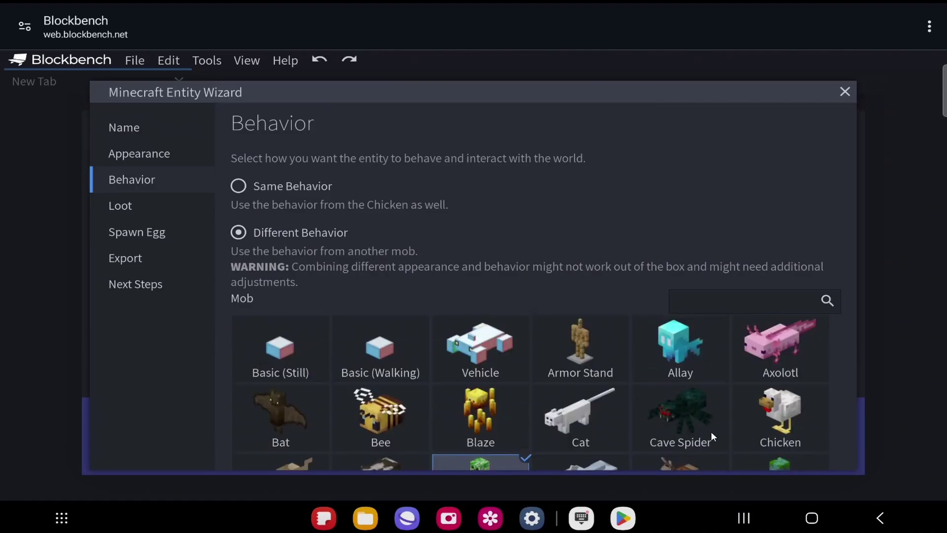
click(794, 418)
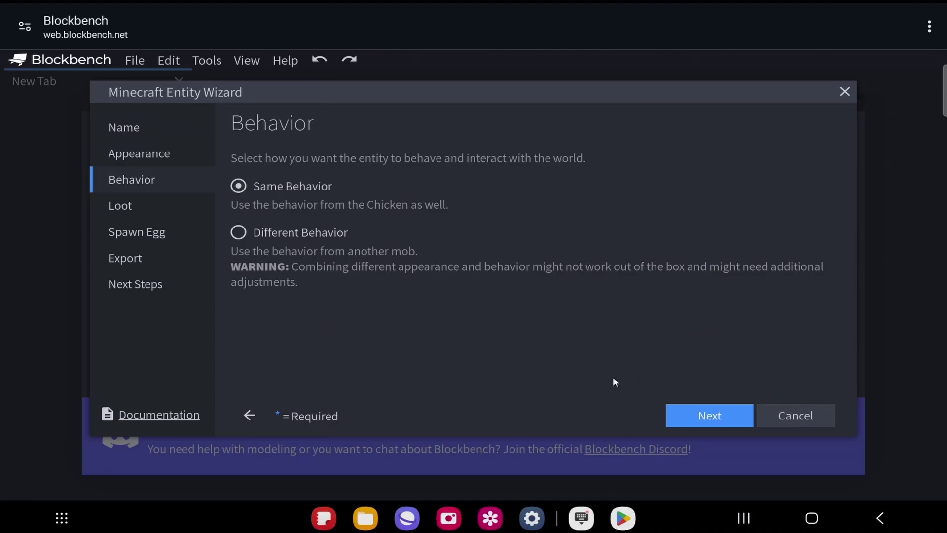
On the loot step, choose Custom Loot and add a loot pool.
click(710, 417)
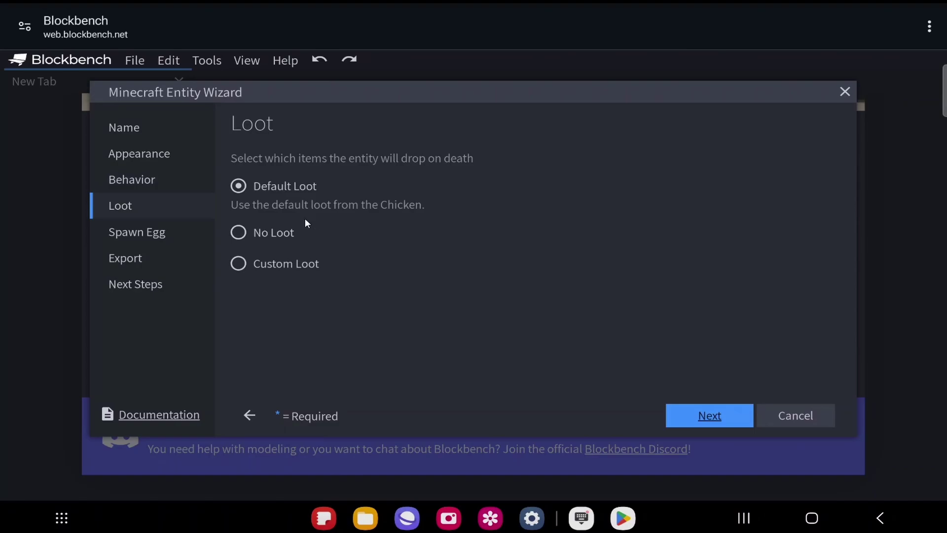
click(239, 232)
click(239, 264)
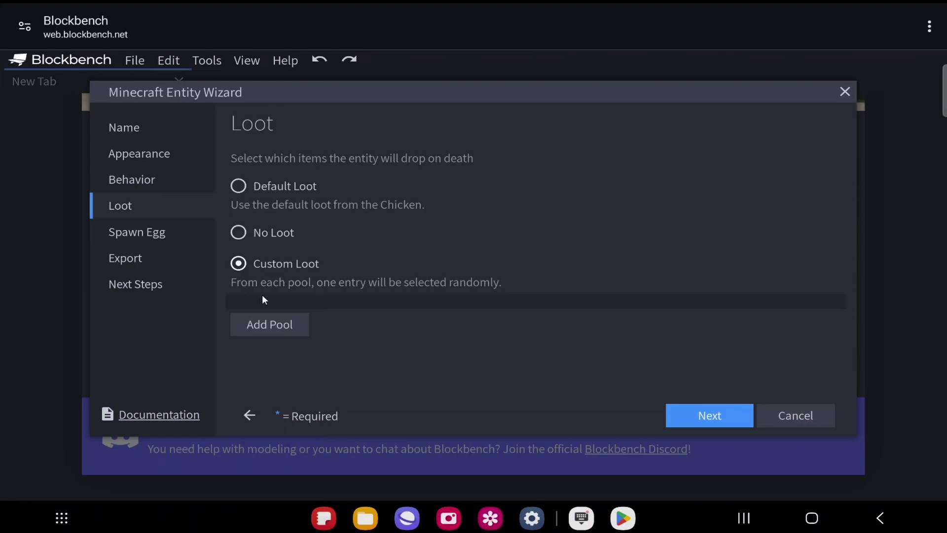
click(250, 328)
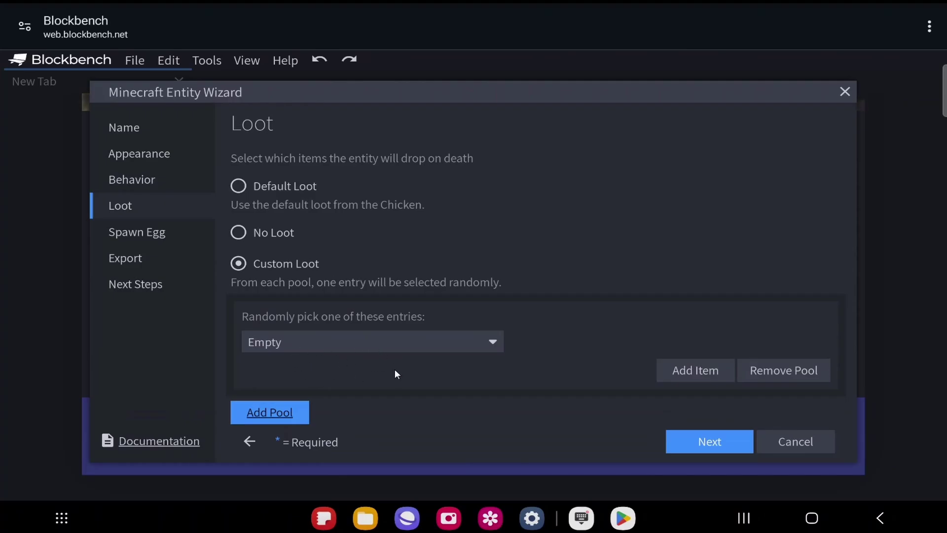
Make the pool's first entry drop Apple (0–4, probability 3).
click(285, 342)
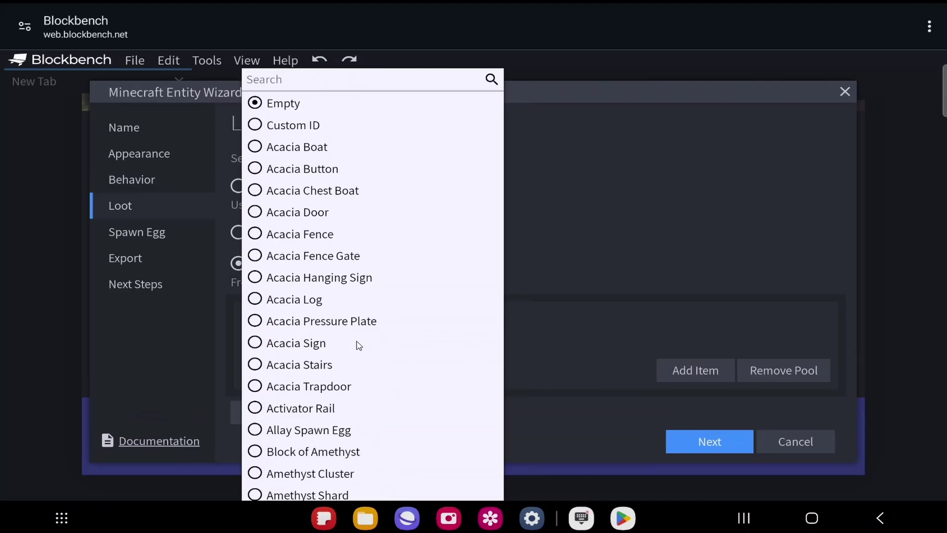
scroll(358, 345, down, 5)
scroll(357, 344, up, 5)
click(287, 127)
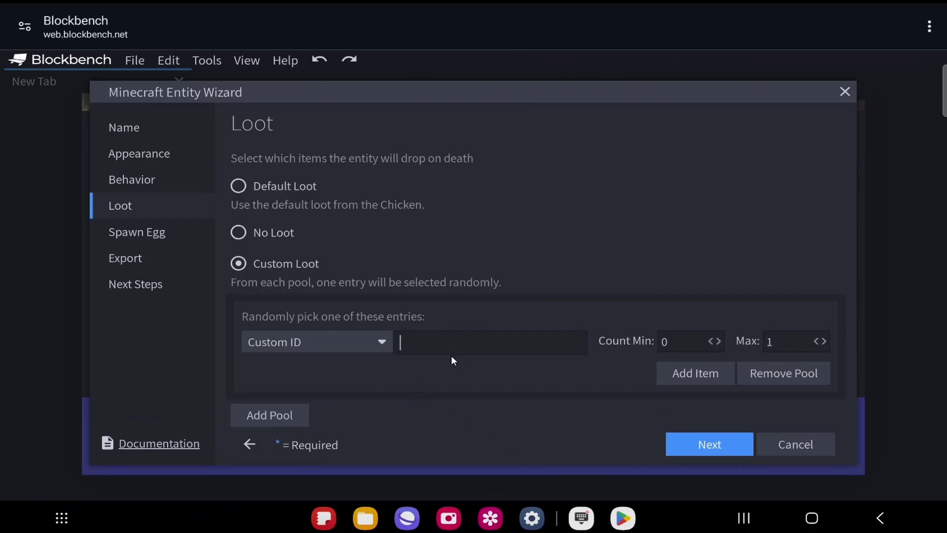
click(331, 342)
scroll(330, 313, down, 3)
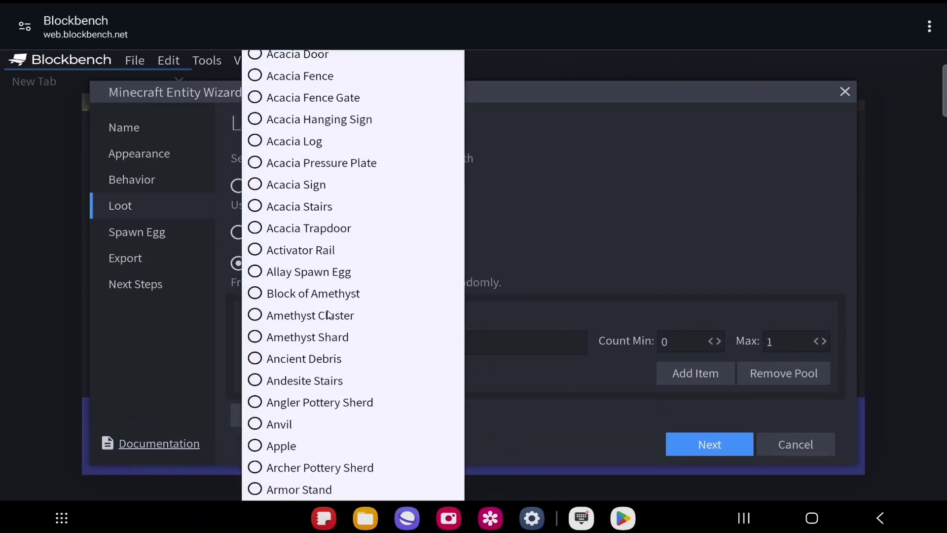
click(265, 446)
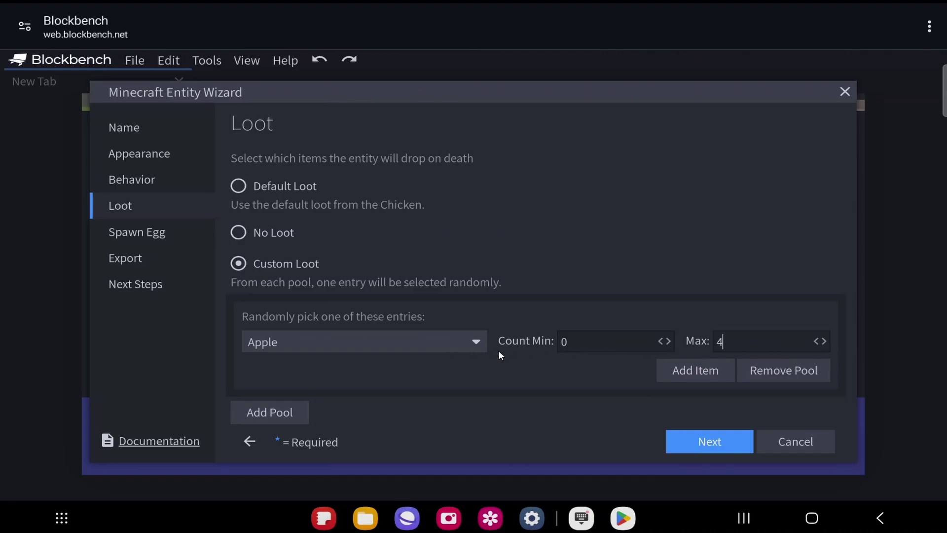
Add a second entry dropping Arrow with maximum count 3.
click(695, 368)
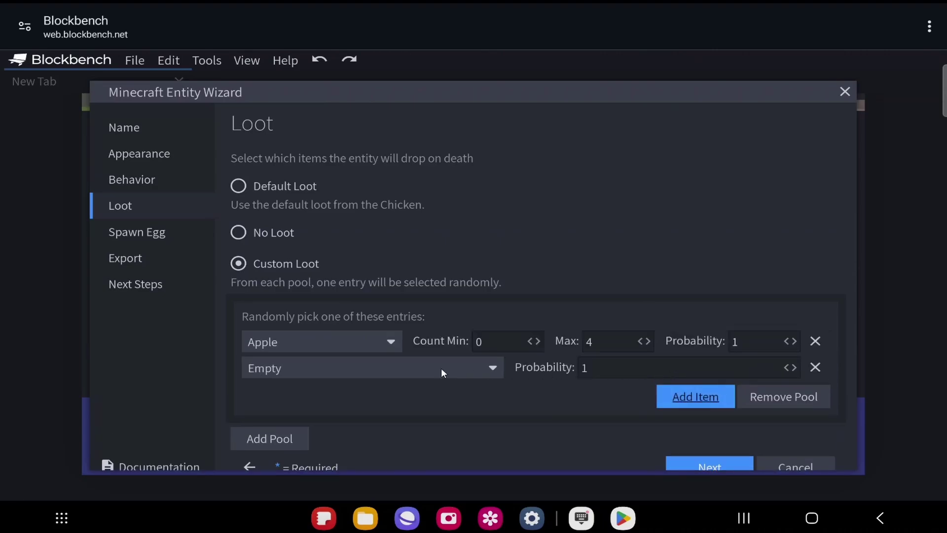
click(385, 368)
scroll(360, 338, down, 5)
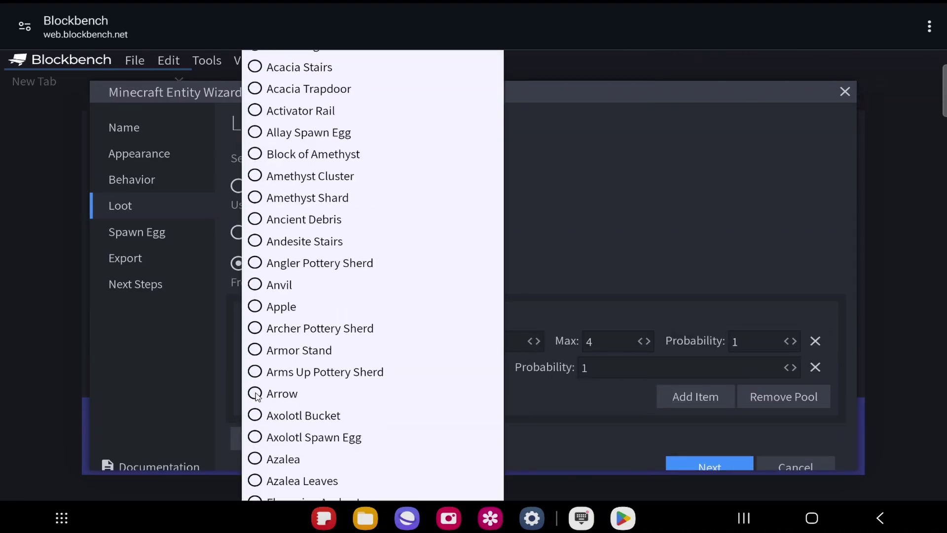
click(256, 394)
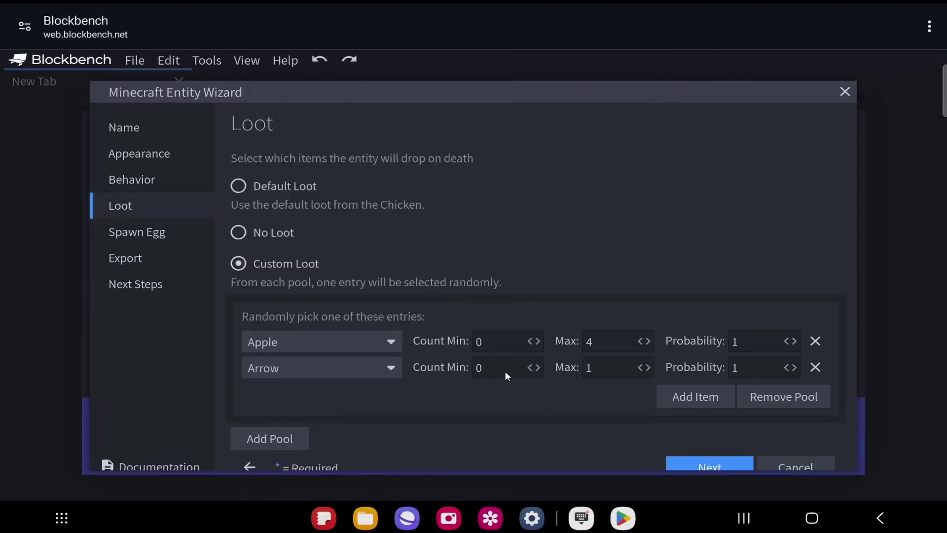
click(618, 365)
key(BackSpace)
text(3)
scroll(407, 396, down, 1)
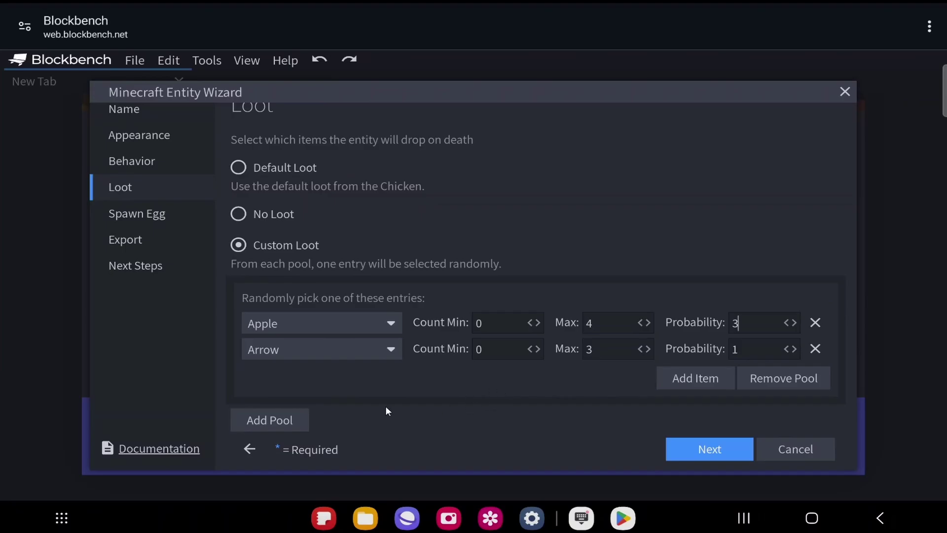
Add a second loot pool dropping 0–1 Bamboo and continue to the Spawn Egg step.
click(280, 420)
scroll(381, 419, down, 2)
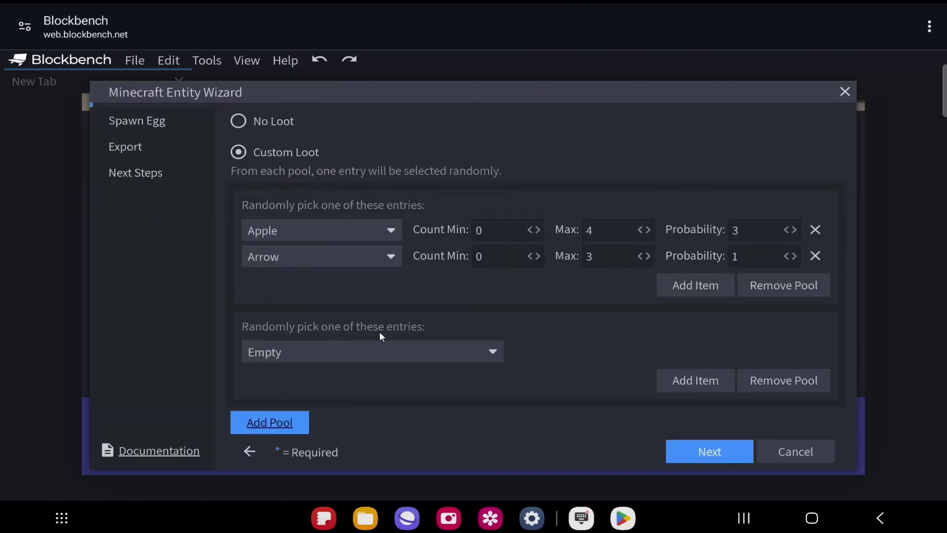
click(392, 356)
scroll(310, 412, down, 8)
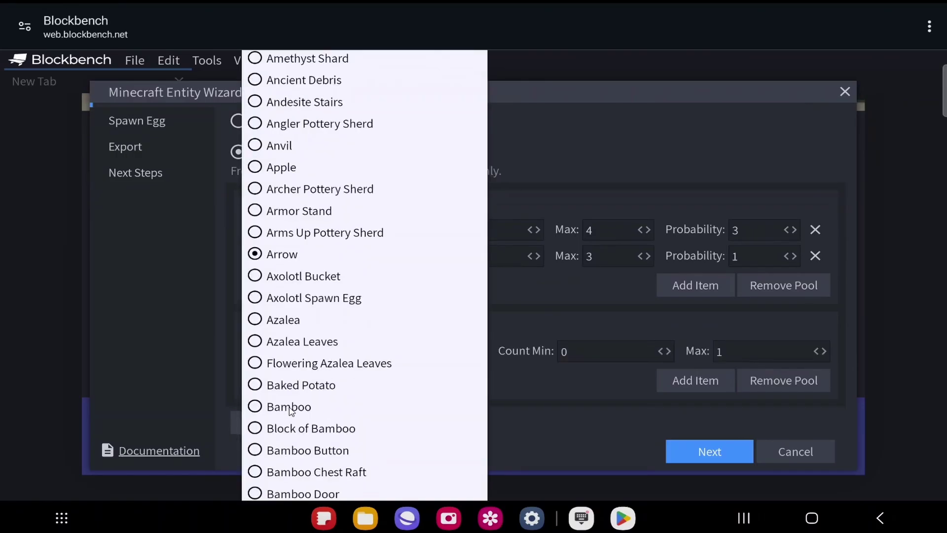
click(290, 408)
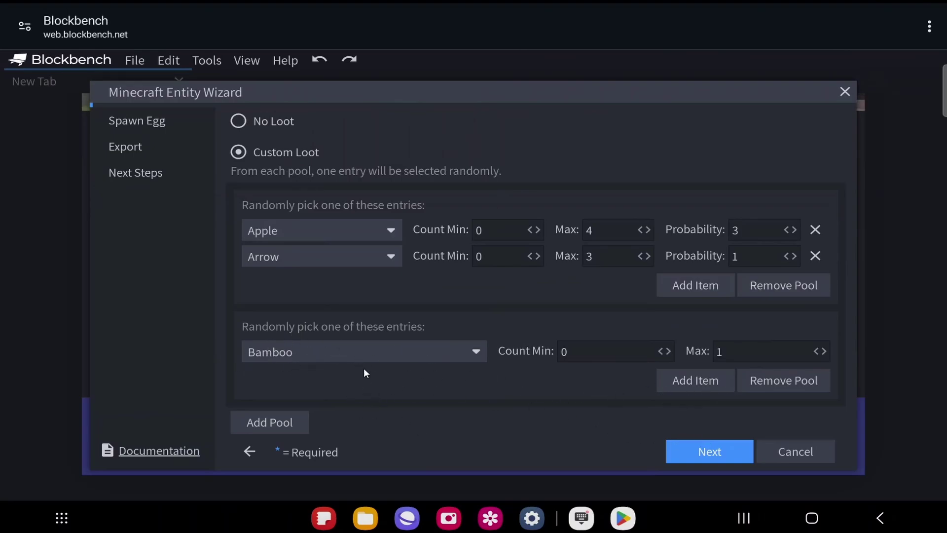
scroll(555, 399, down, 1)
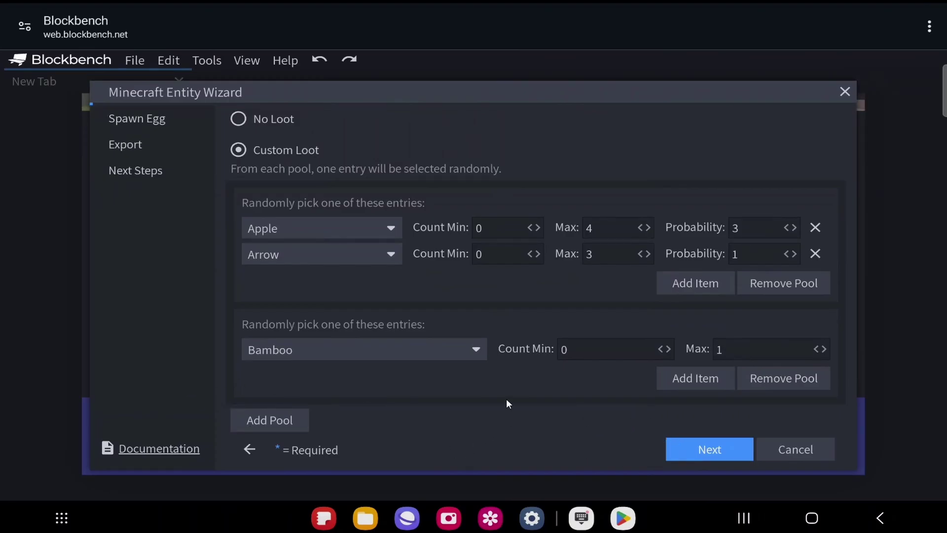
click(693, 456)
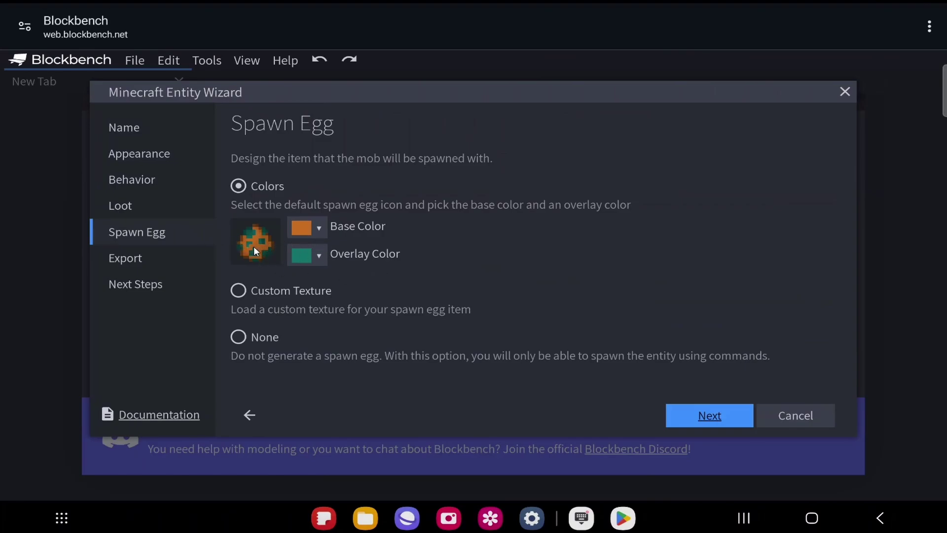
Set the spawn egg base colour to lime green and overlay colour to cyan.
click(303, 228)
drag(425, 290, 427, 267)
click(304, 255)
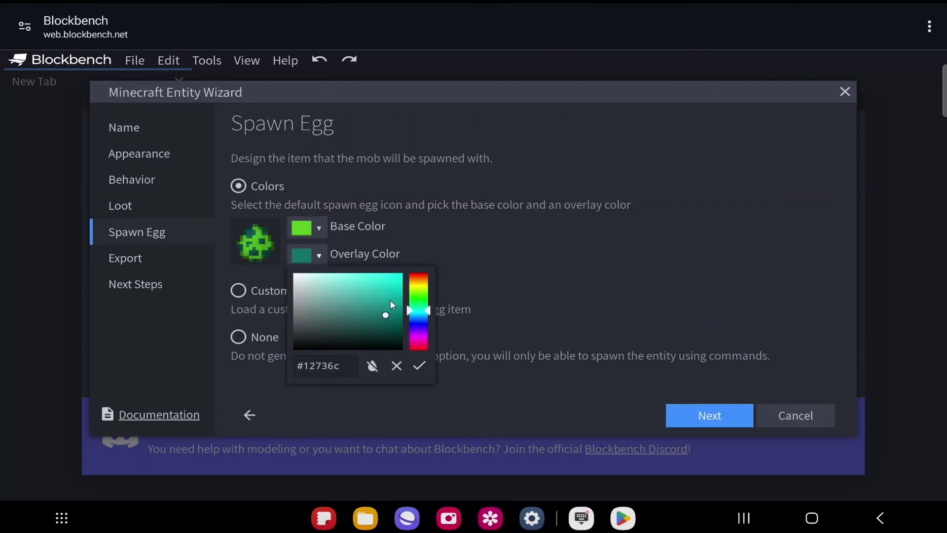
drag(375, 285, 449, 245)
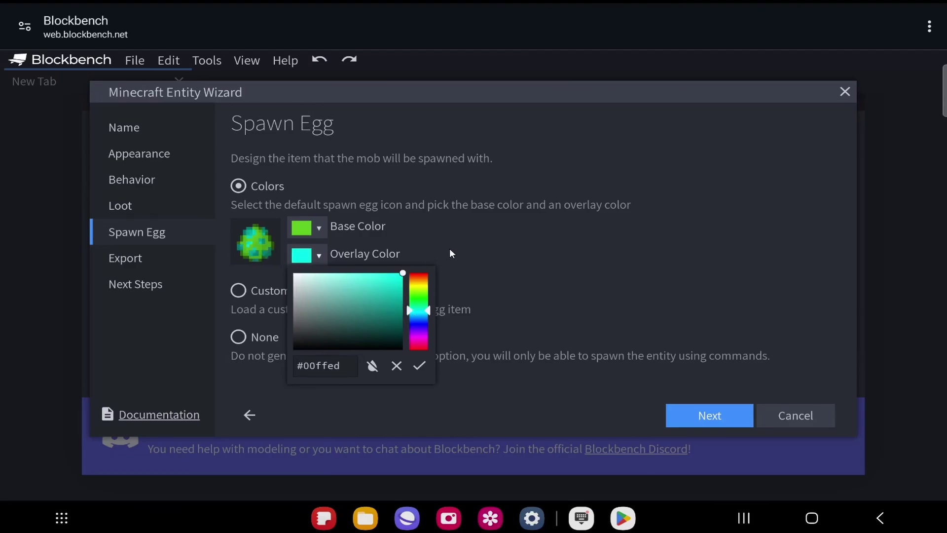
click(421, 364)
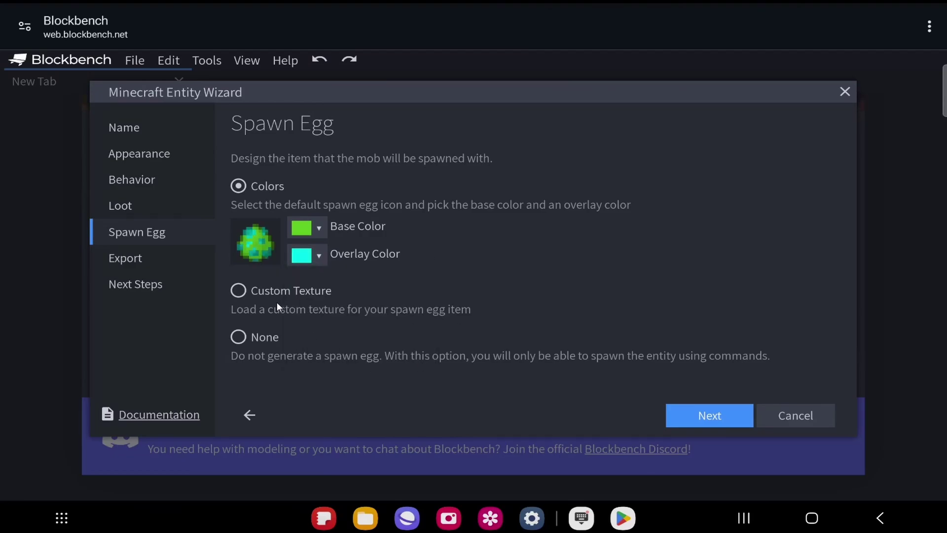
Try the custom texture and no-egg options, then keep Colors and continue to Export.
click(244, 289)
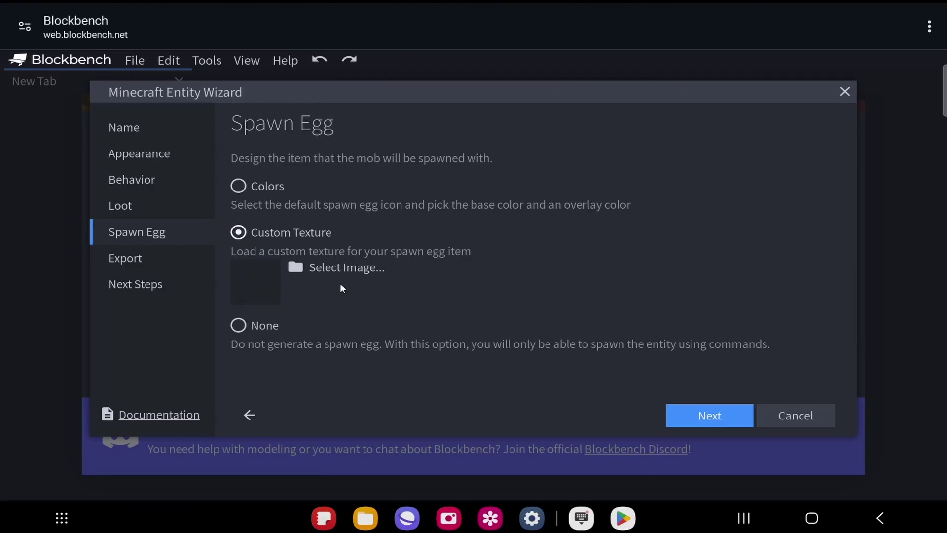
click(247, 328)
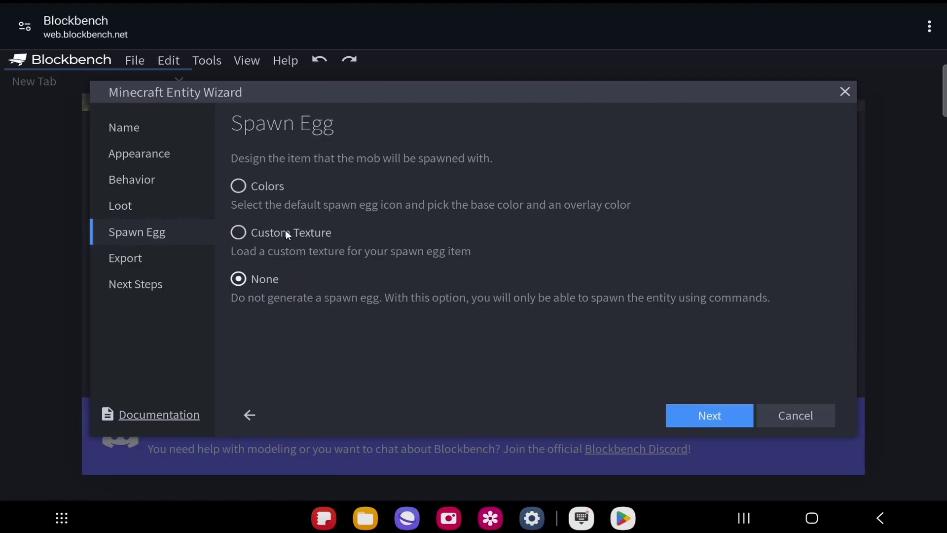
click(265, 187)
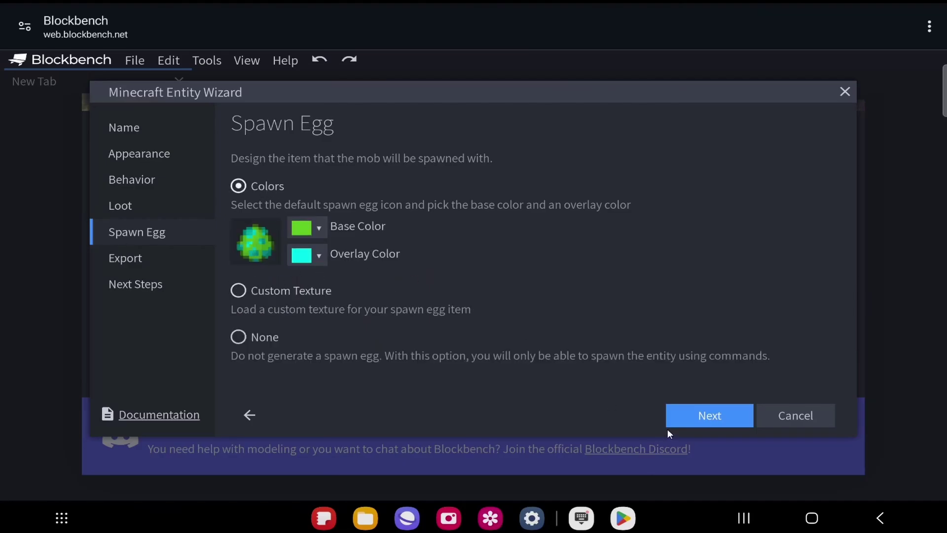
click(700, 417)
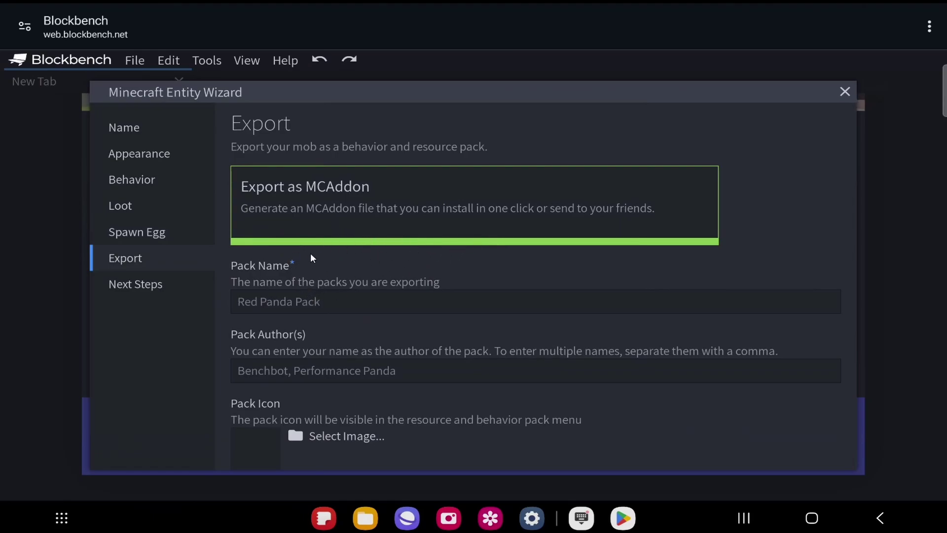
Enter 'Rooster' as pack name, fill in the pack author, and export the MCAddon.
click(268, 306)
text(R)
key(Tab)
text(BONY162)
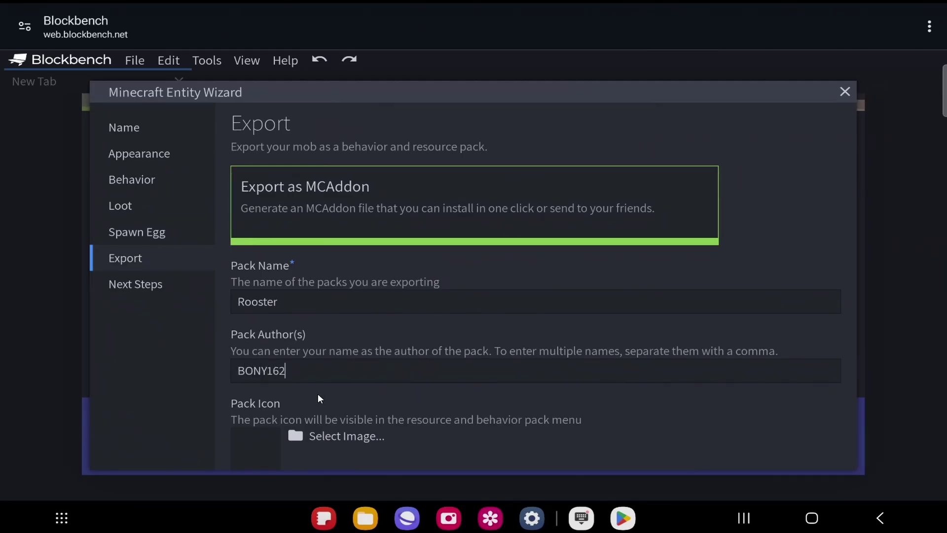
scroll(288, 413, down, 1)
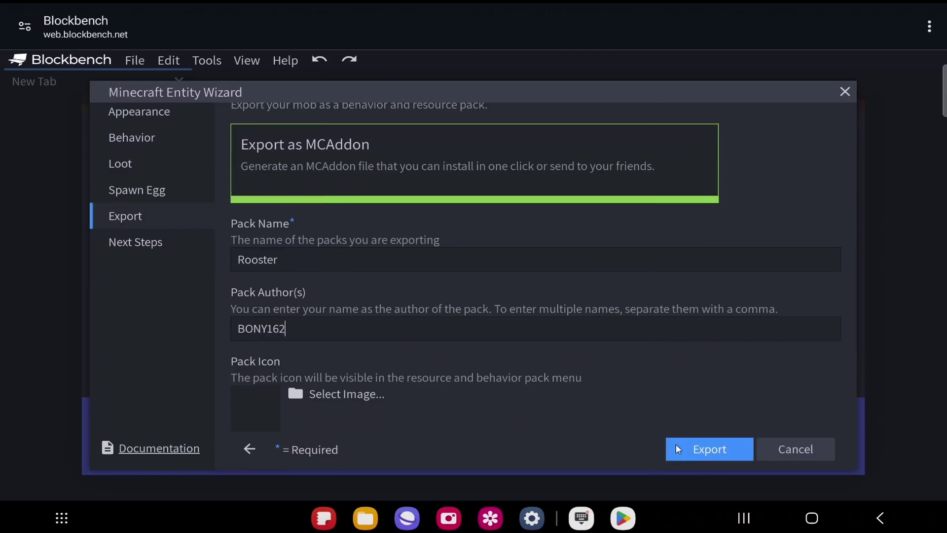
click(710, 451)
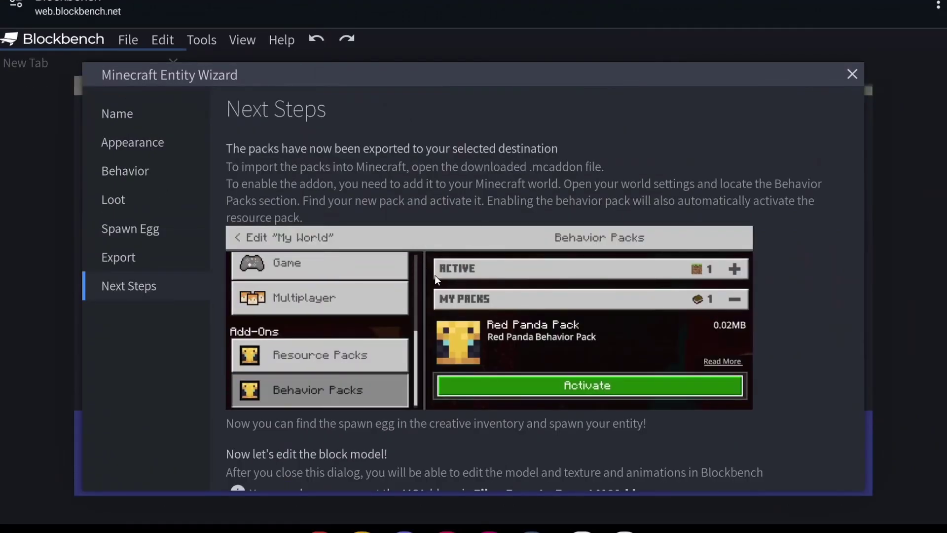
Continue past the import instructions and close the wizard with Discard to reach the rooster model.
scroll(435, 324, down, 2)
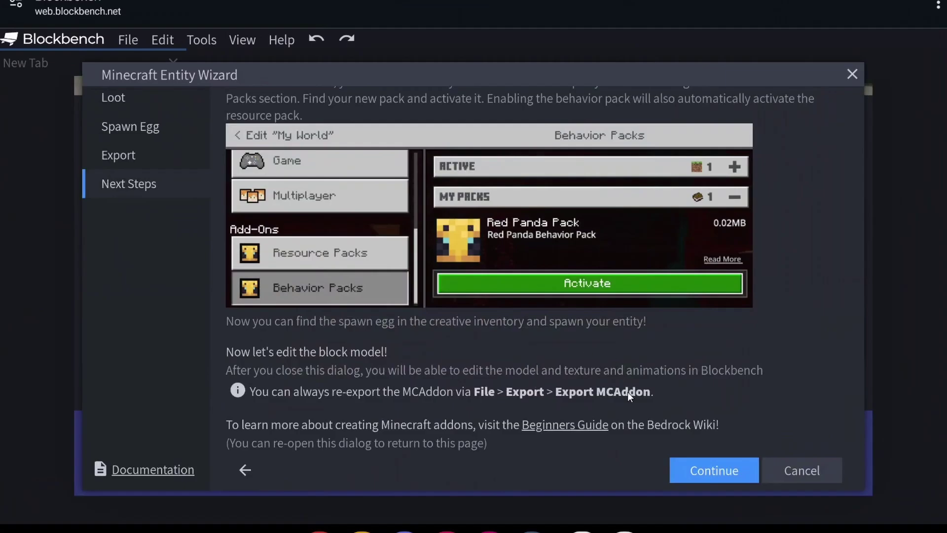
click(710, 472)
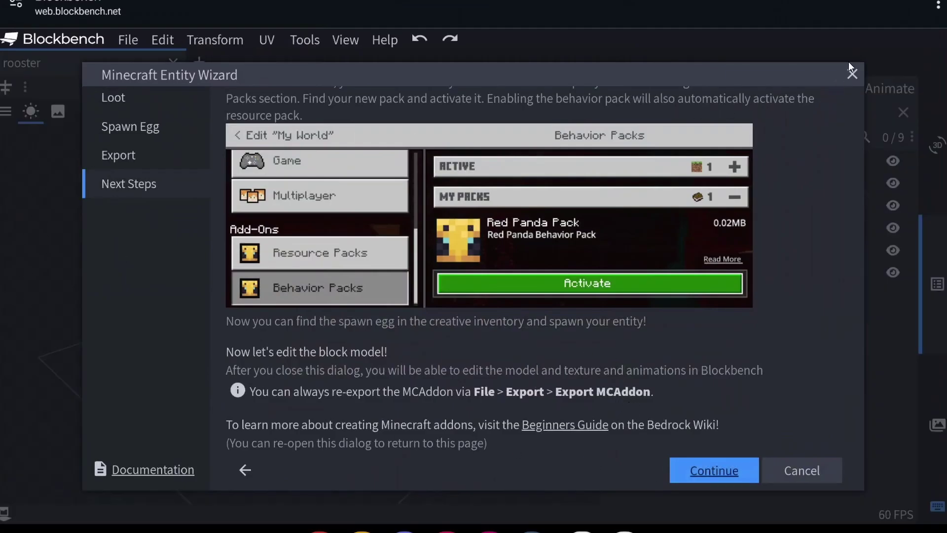
click(853, 80)
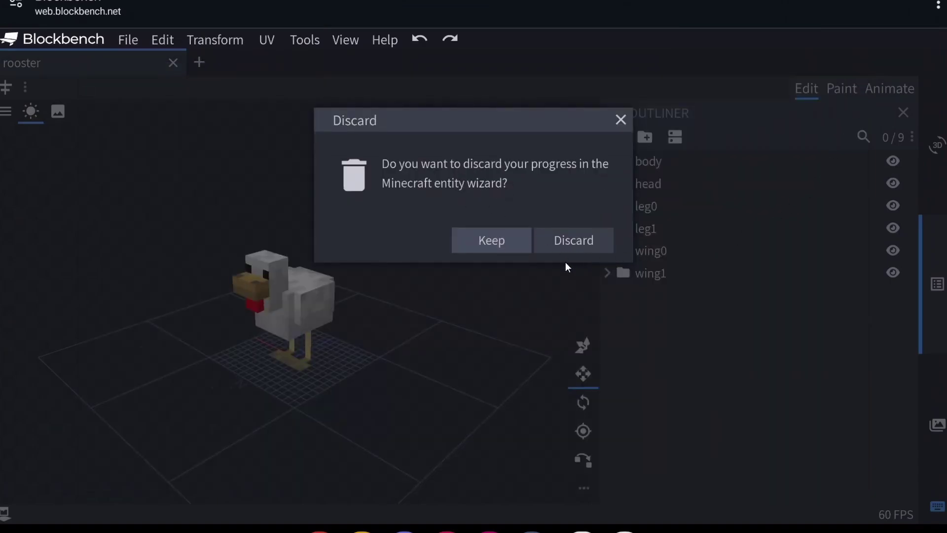
click(481, 241)
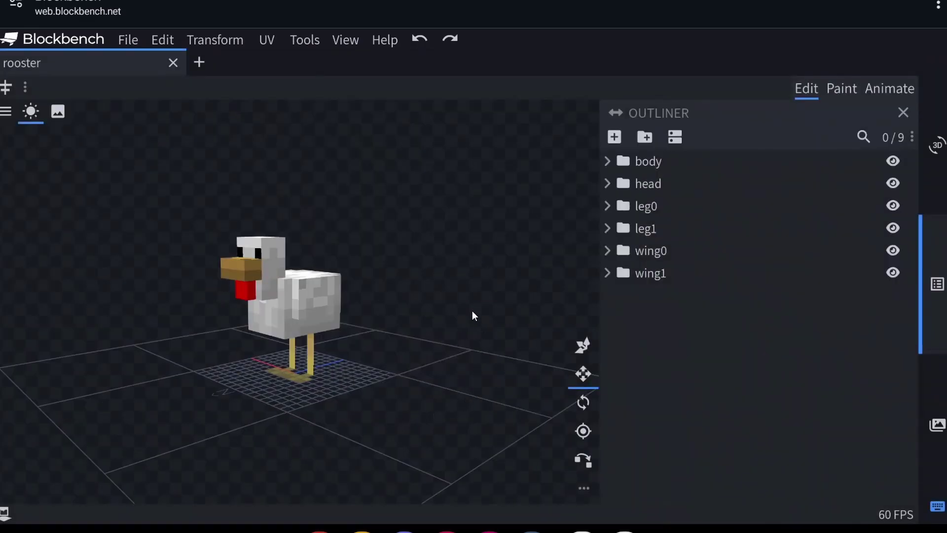
click(326, 297)
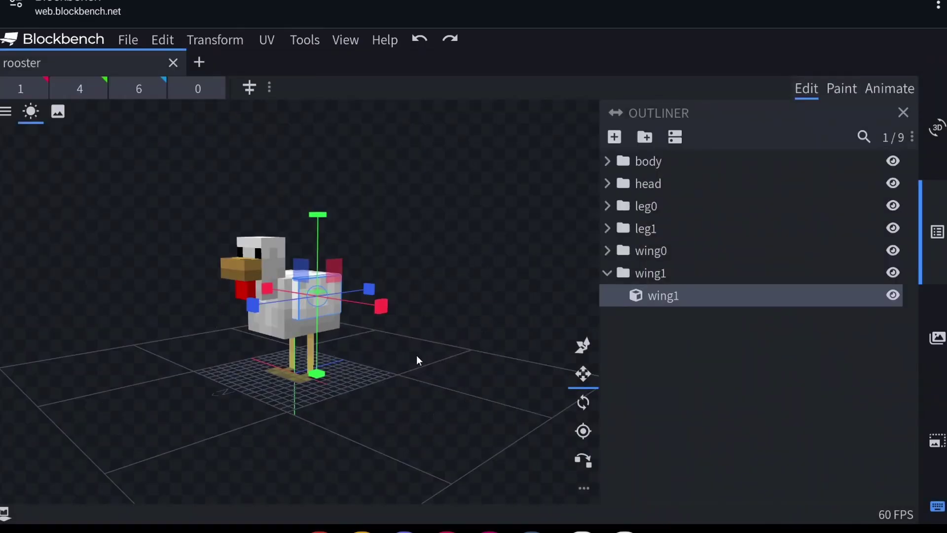
drag(365, 292, 445, 342)
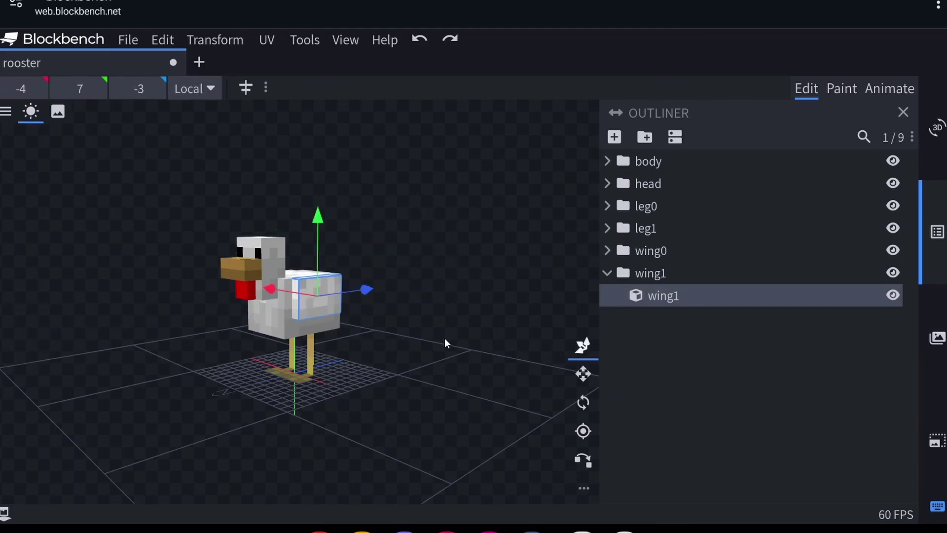
click(580, 378)
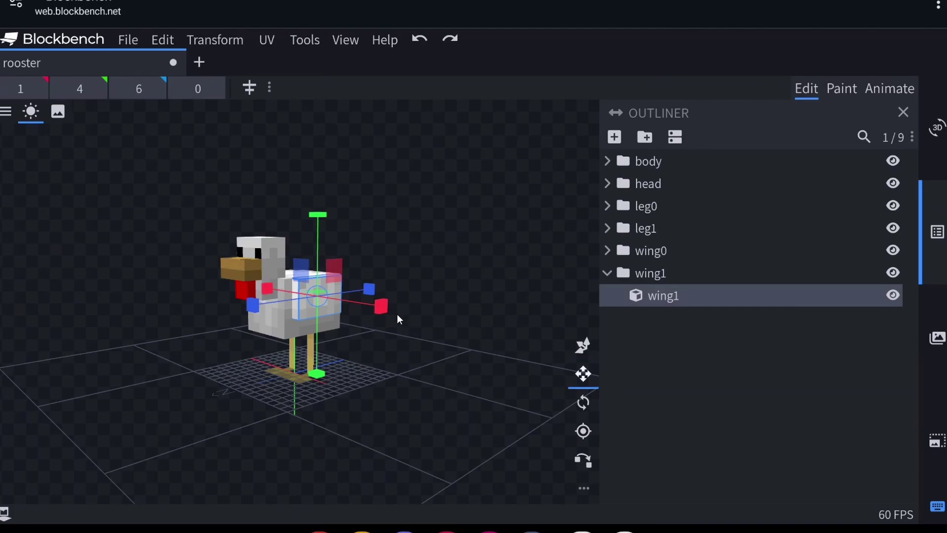
click(584, 407)
drag(340, 321, 344, 360)
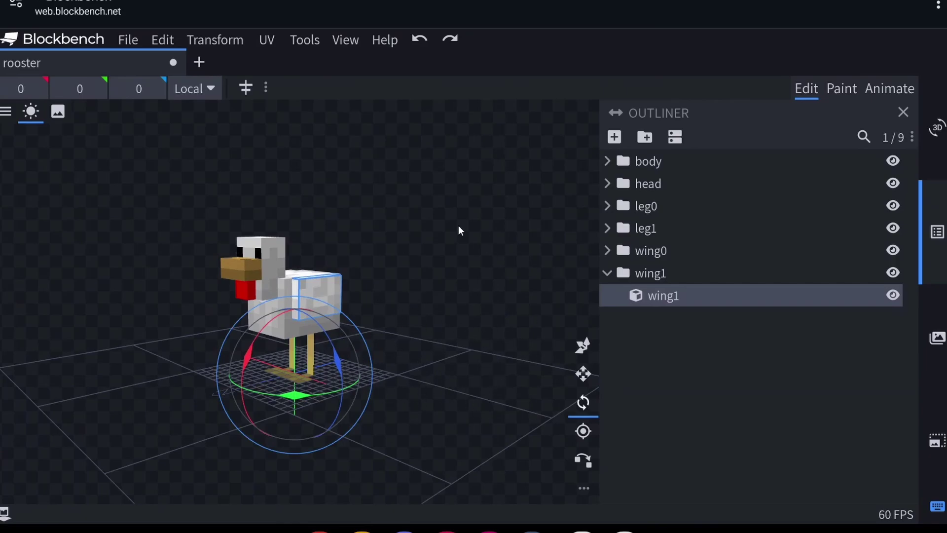
click(254, 254)
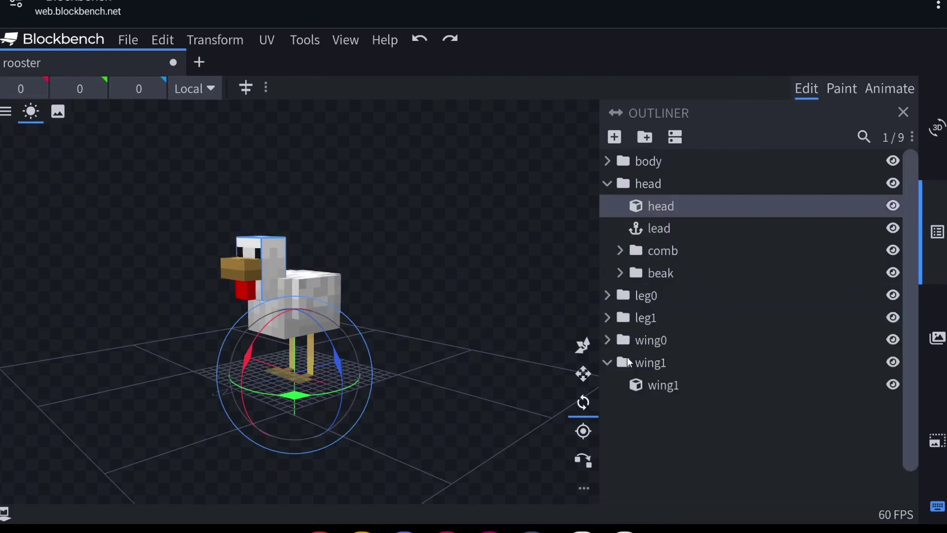
click(584, 373)
drag(265, 185, 260, 141)
drag(119, 316, 154, 319)
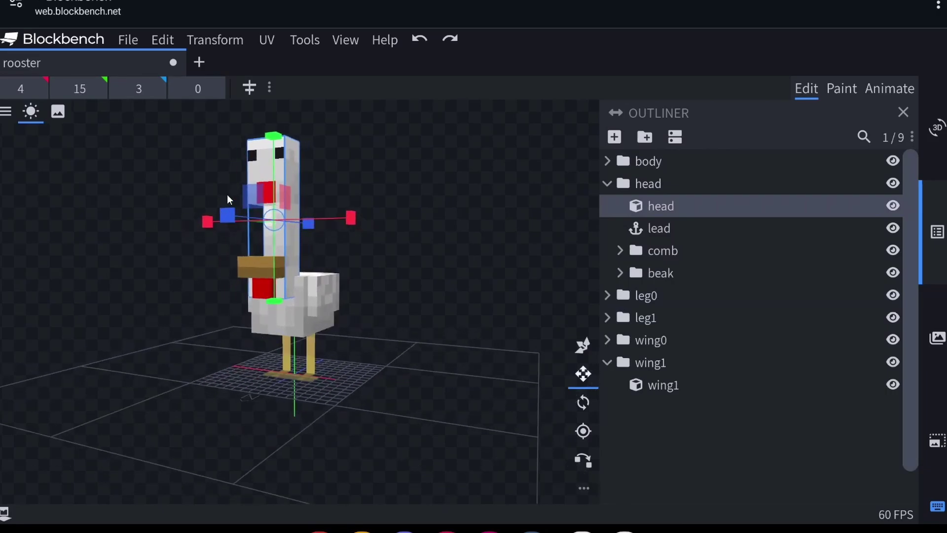
key(ctrl+z)
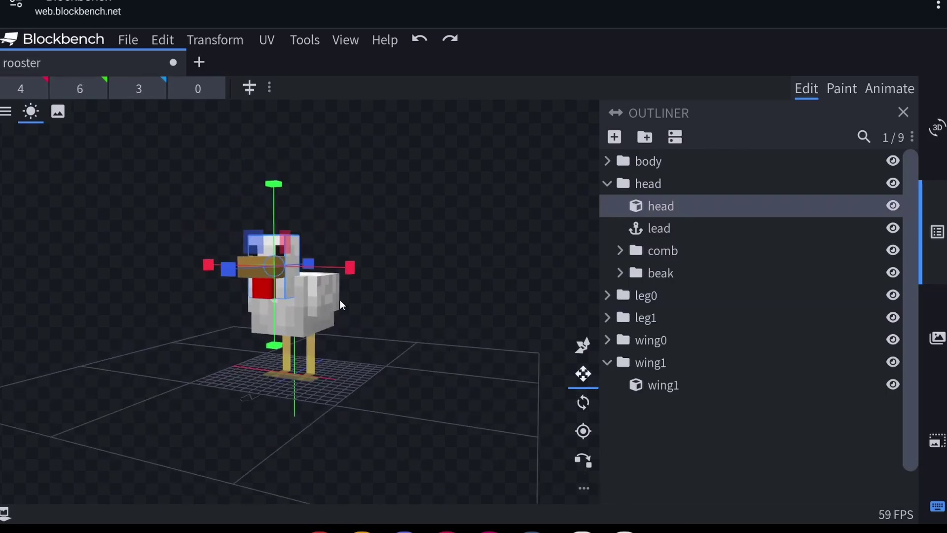
Set the project's default UV mode to Per-face UV, stretch the head cube upward, and add a 2×2×2 cube.
click(122, 39)
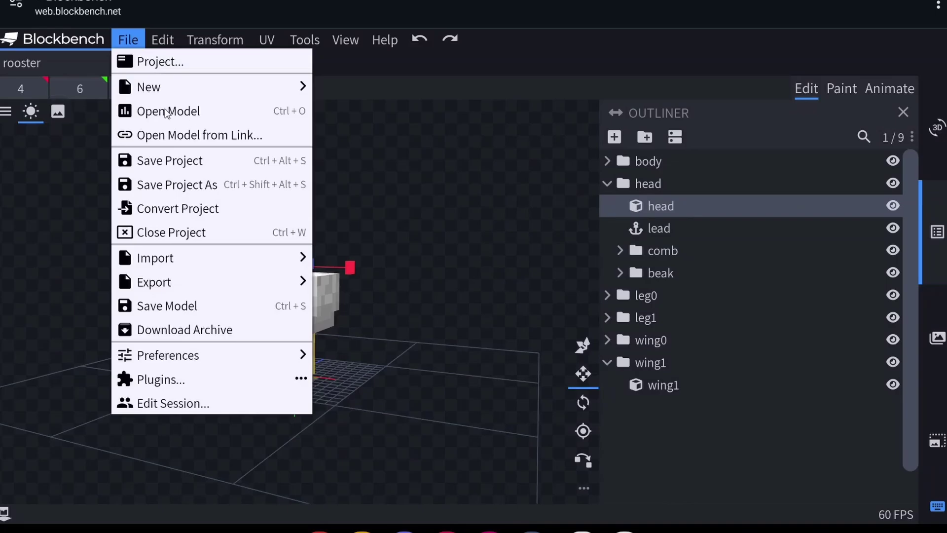
click(148, 63)
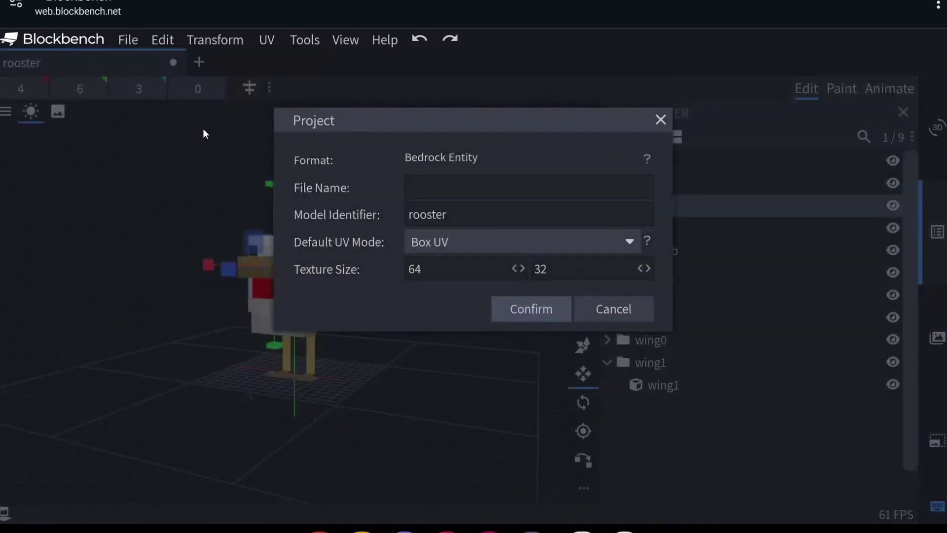
click(422, 245)
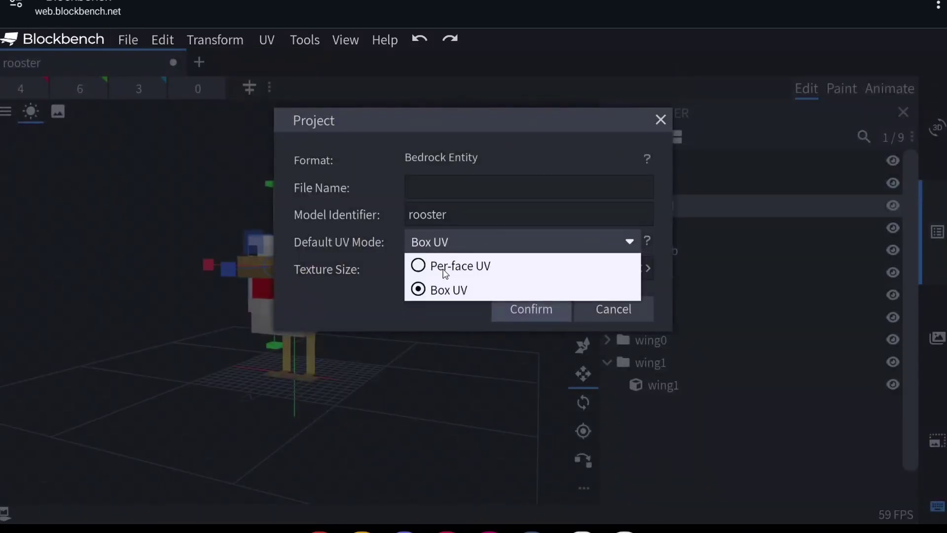
click(441, 266)
click(538, 307)
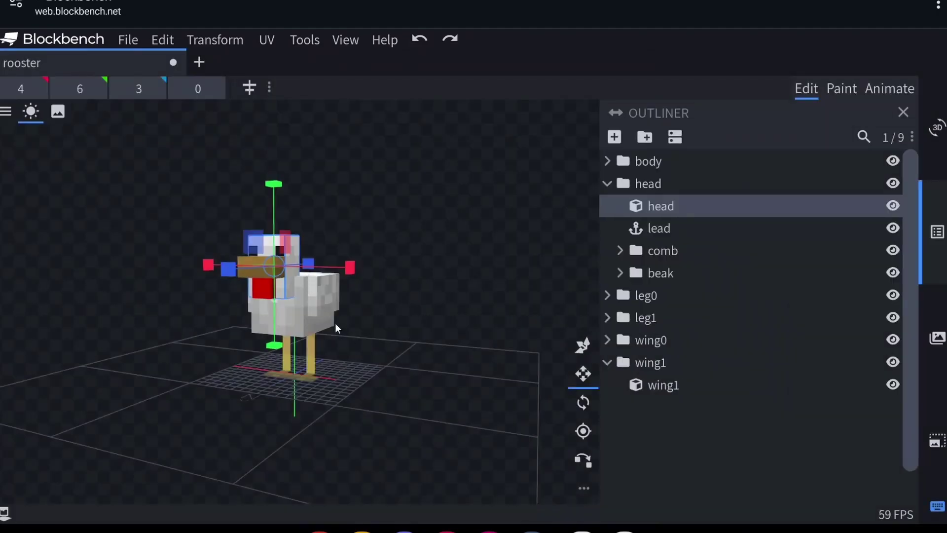
drag(269, 186, 291, 161)
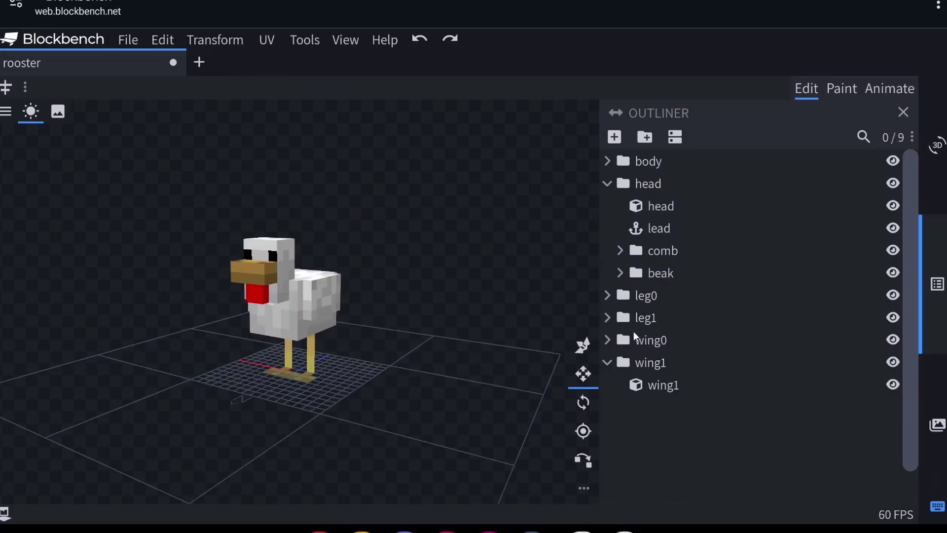
click(614, 138)
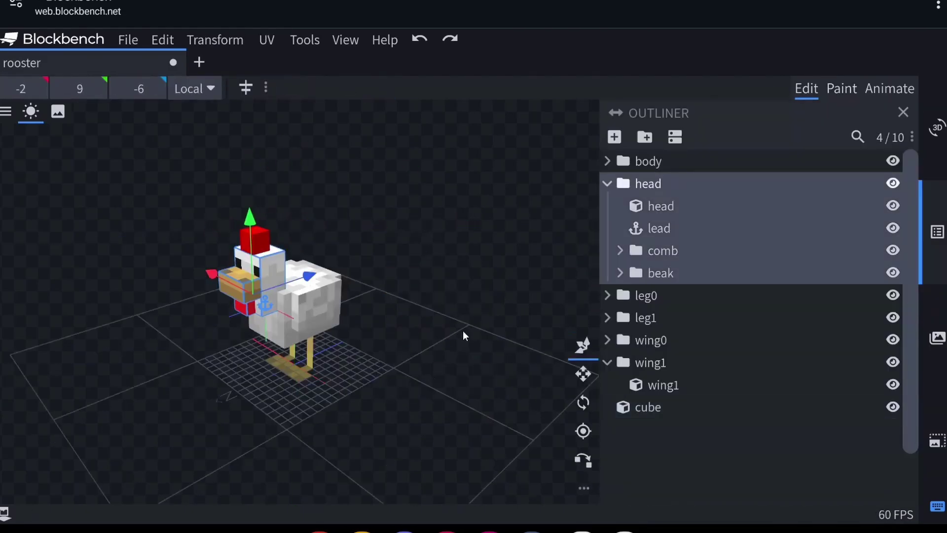
Drag the new cube into the head group in the Outliner.
key(r)
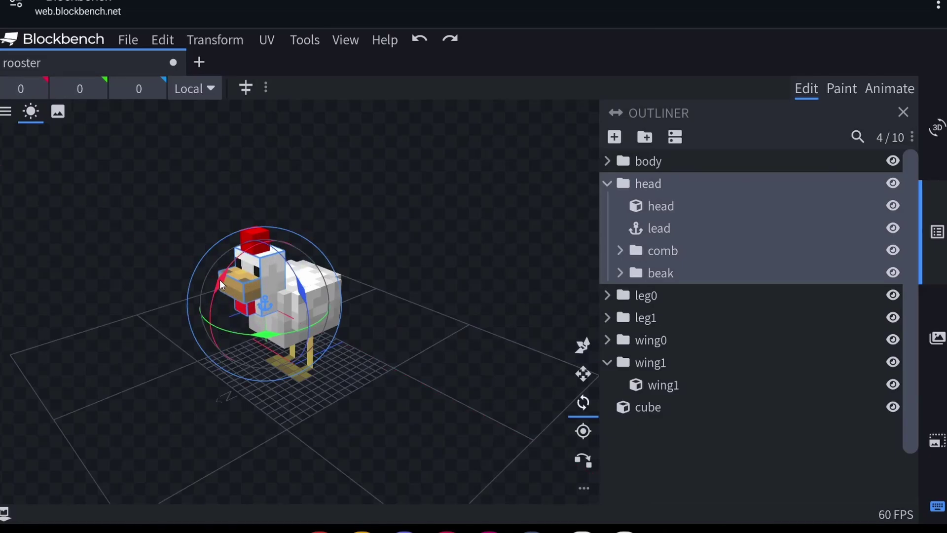
drag(218, 276, 266, 284)
key(ctrl+z)
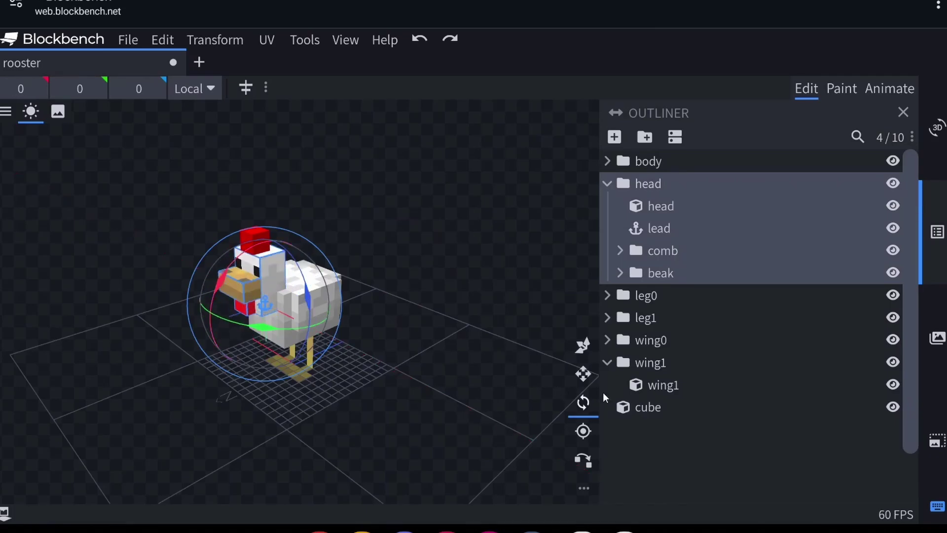
click(635, 405)
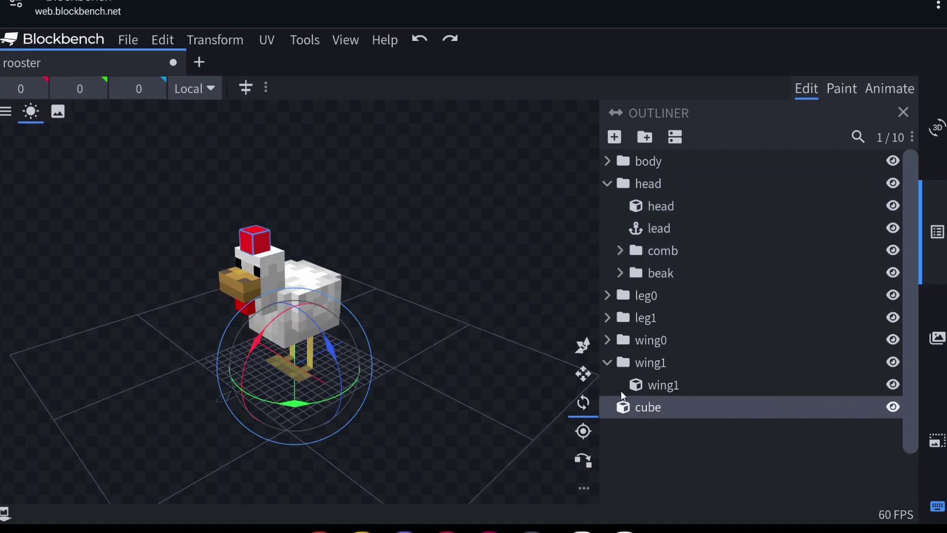
drag(631, 407, 656, 200)
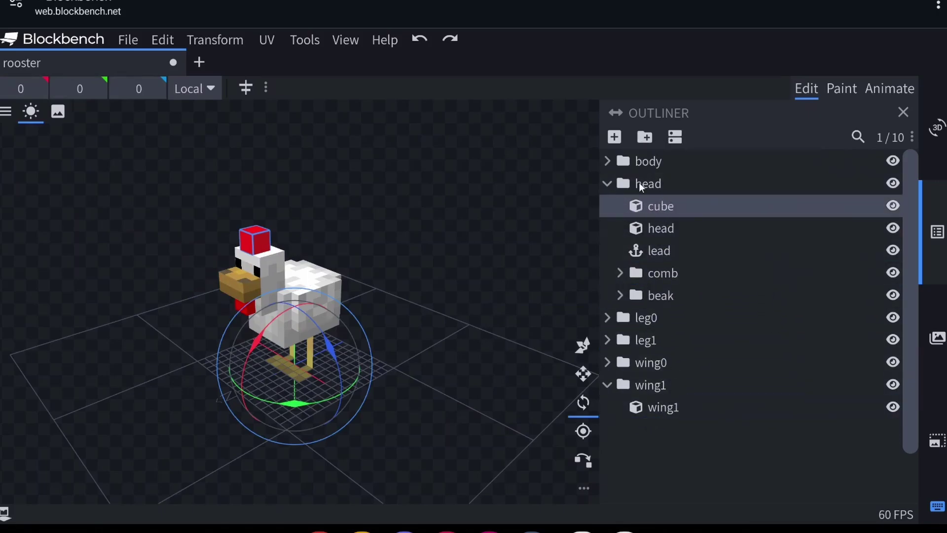
Tilt and turn the head group to check that the cube follows it.
click(670, 184)
drag(224, 282, 294, 235)
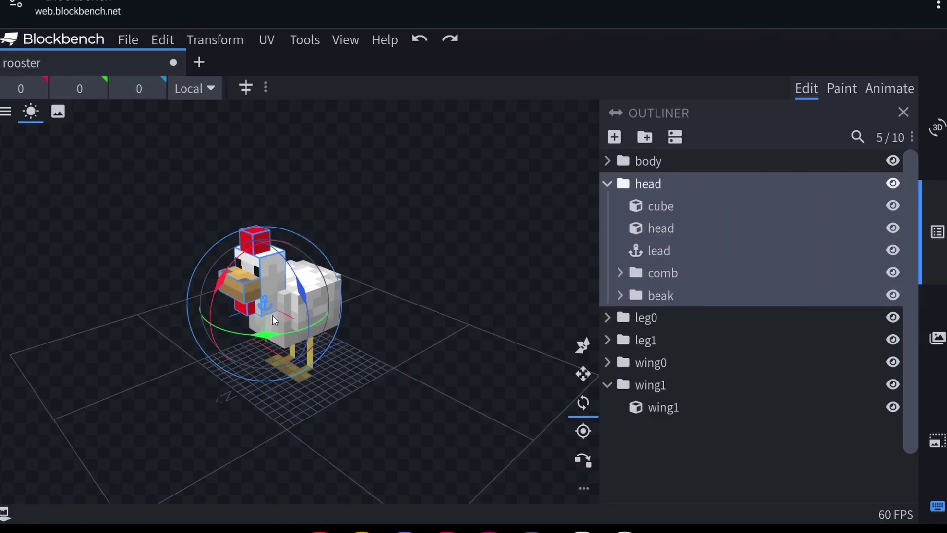
drag(301, 286, 302, 241)
Reset the head rotation and apply the 64×64 rooster_1 texture, then orbit to inspect it.
click(321, 301)
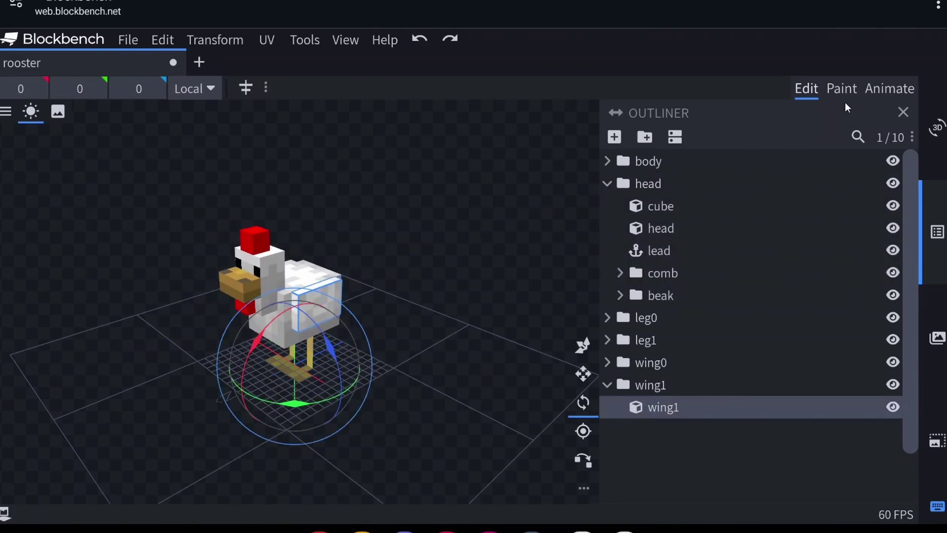
click(843, 88)
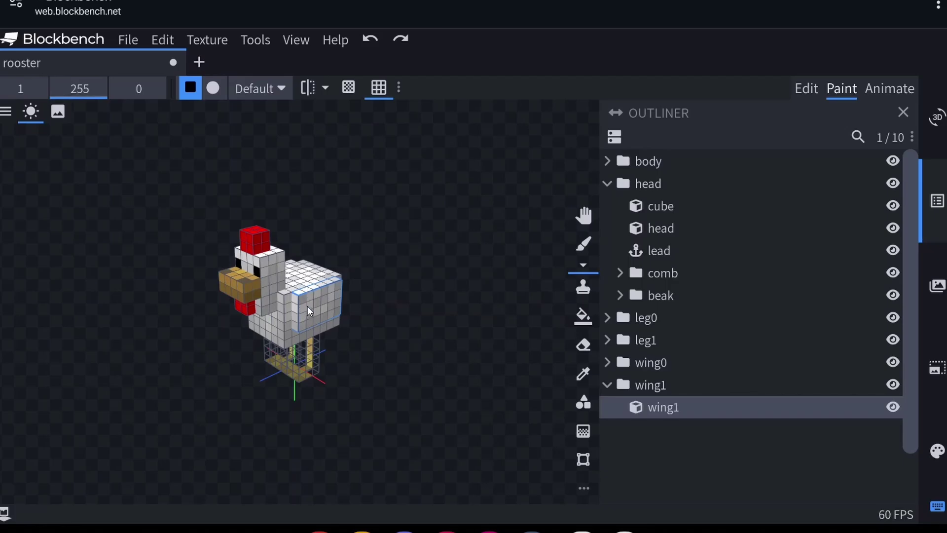
key(1)
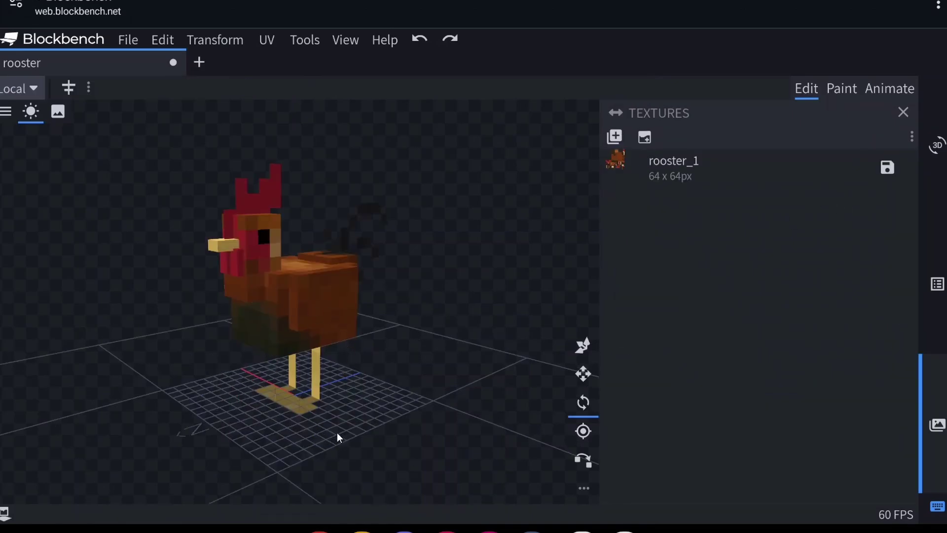
drag(338, 437, 334, 349)
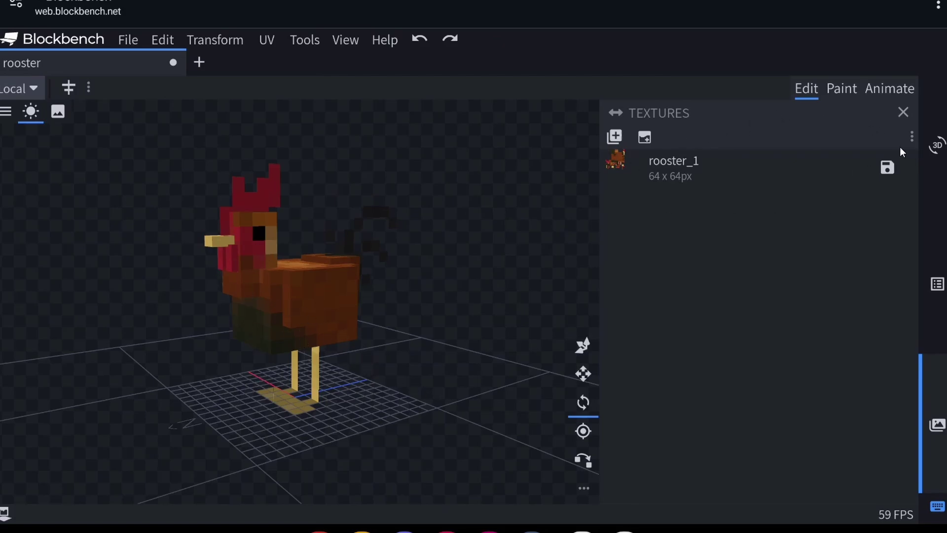
In Animate mode, delete the 'move' animation, keeping baby_transform and general.
click(886, 91)
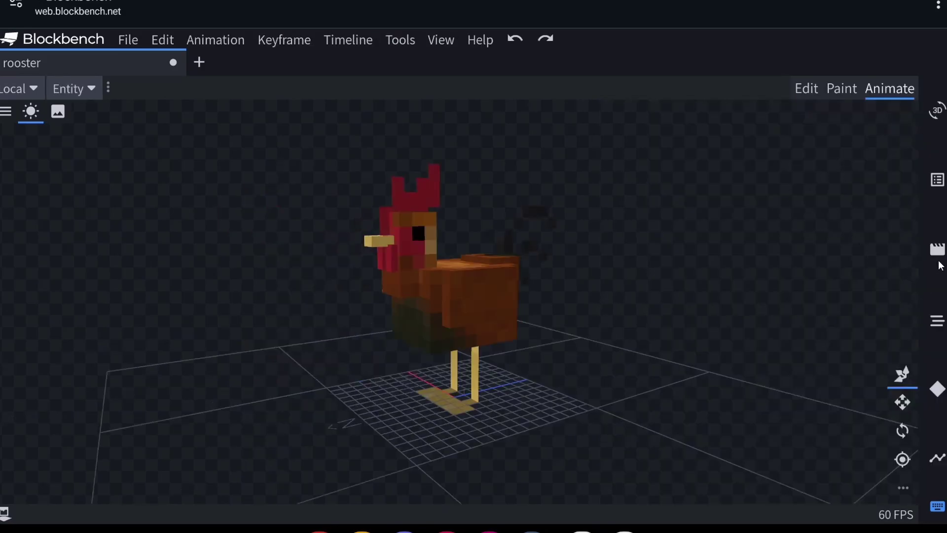
click(939, 252)
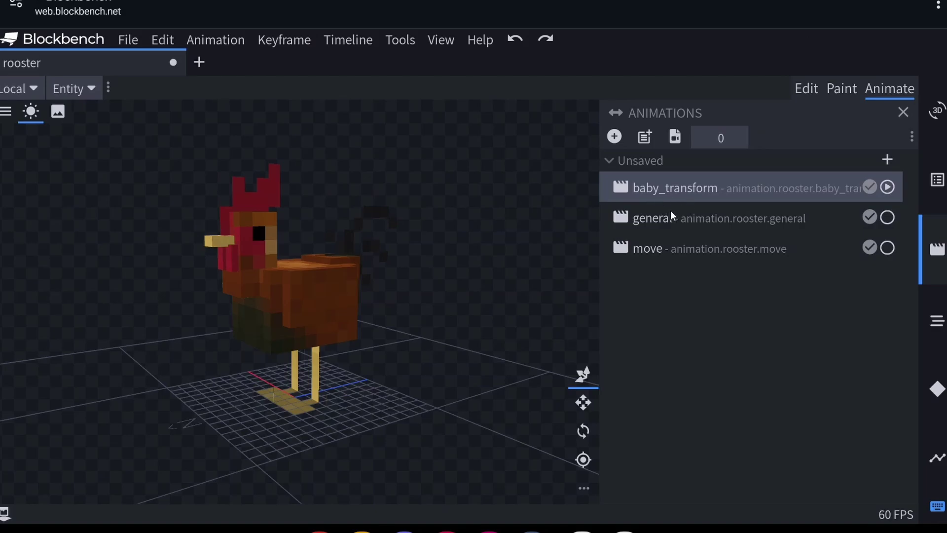
click(664, 224)
click(650, 252)
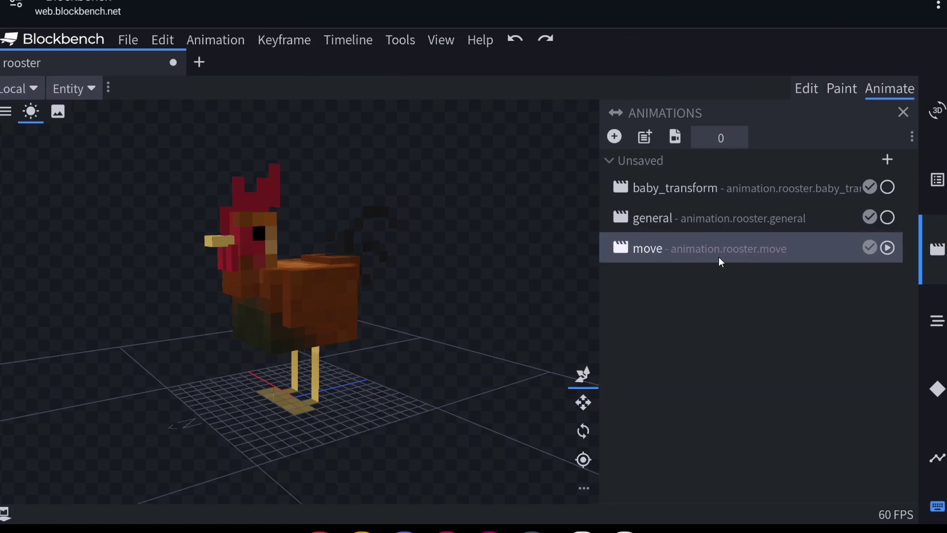
right_click(692, 246)
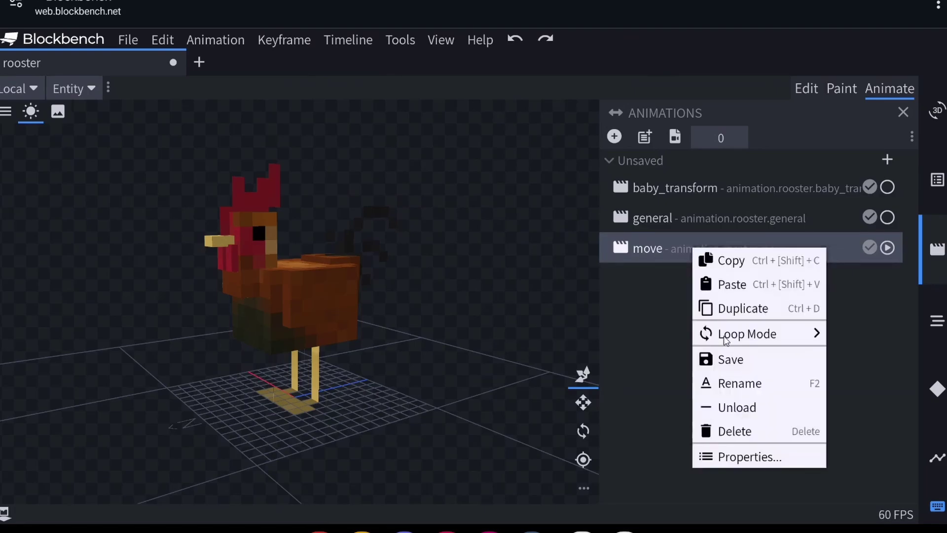
click(745, 432)
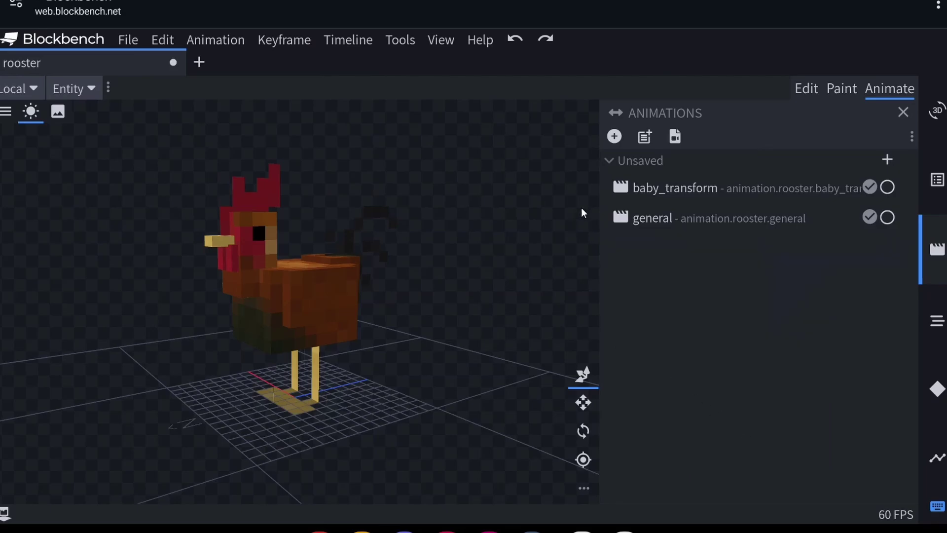
Create an animation named animation.rooster.move with Loop mode and confirm it.
click(614, 136)
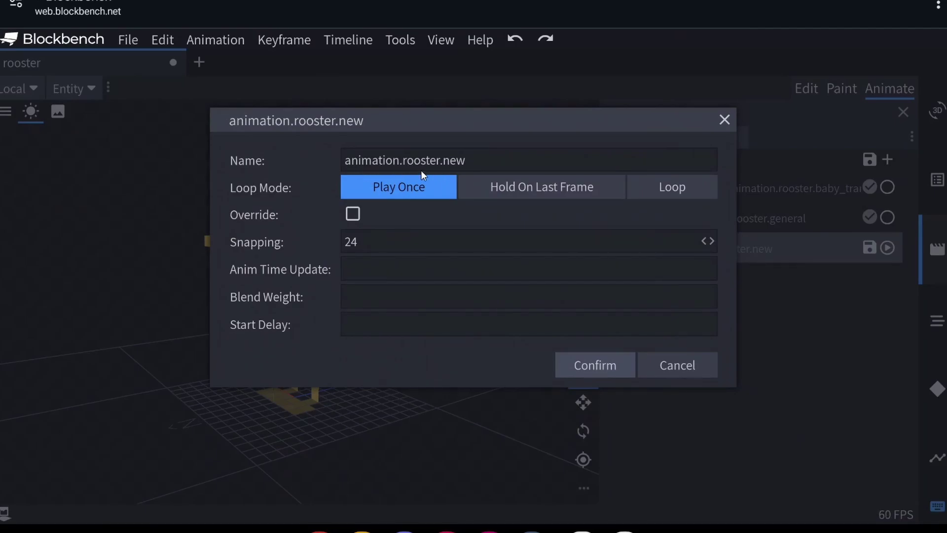
click(502, 162)
key(BackSpace)
key(BackSpace)
key(BackSpace)
text(move)
click(671, 193)
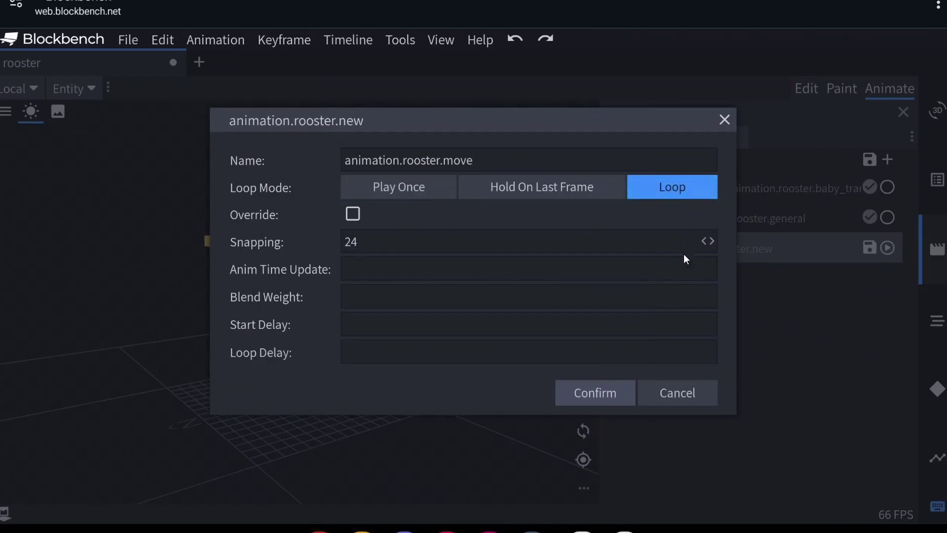
click(592, 390)
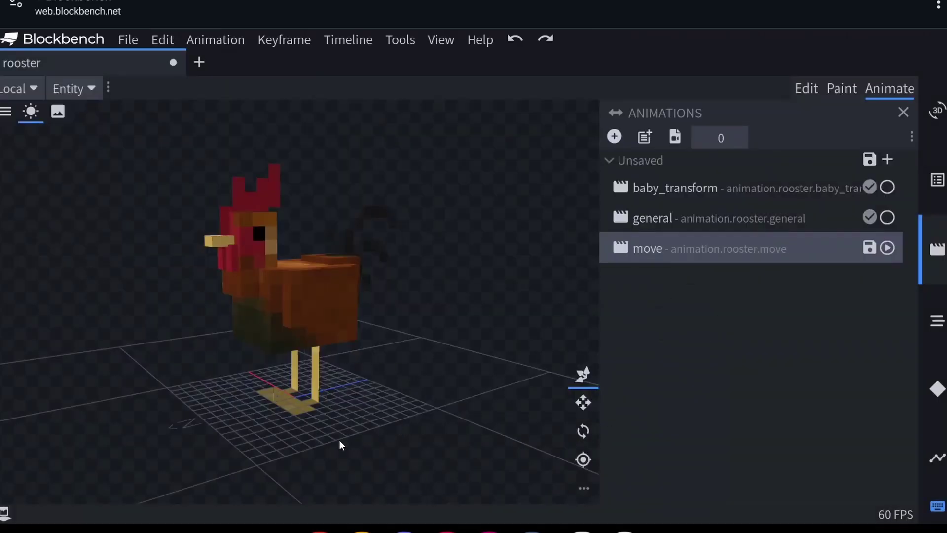
Export the rooster via Export MCAddon (Entity Wizard), then return to the tablet's home screen.
click(302, 380)
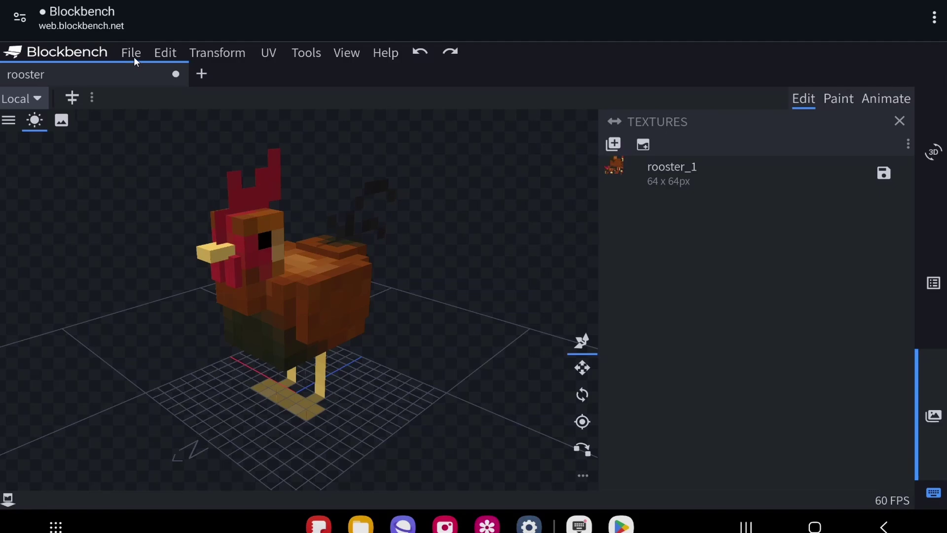
click(134, 57)
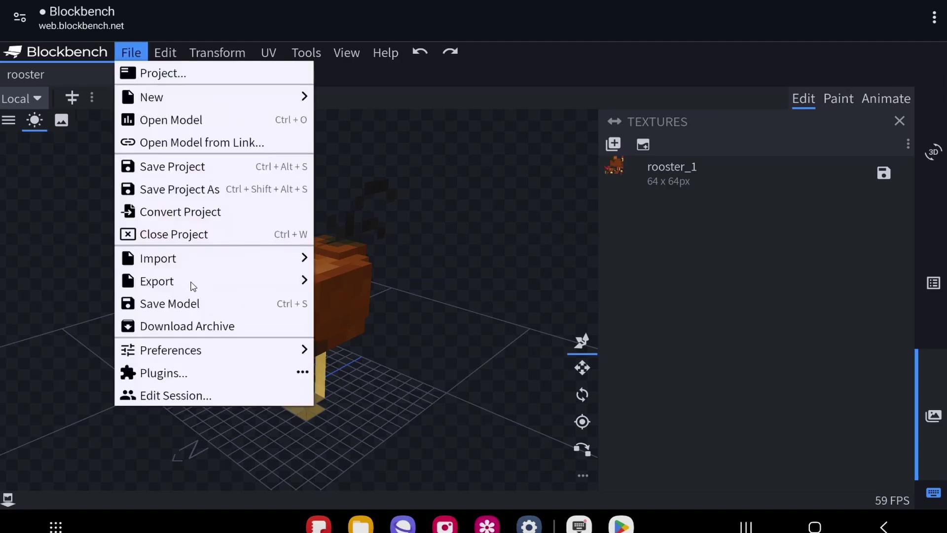
mouse_move(192, 286)
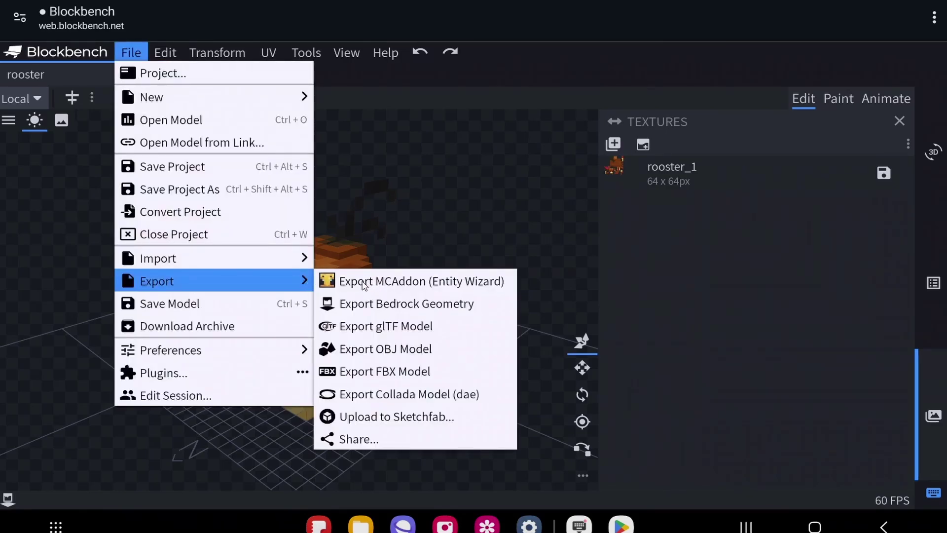
click(453, 282)
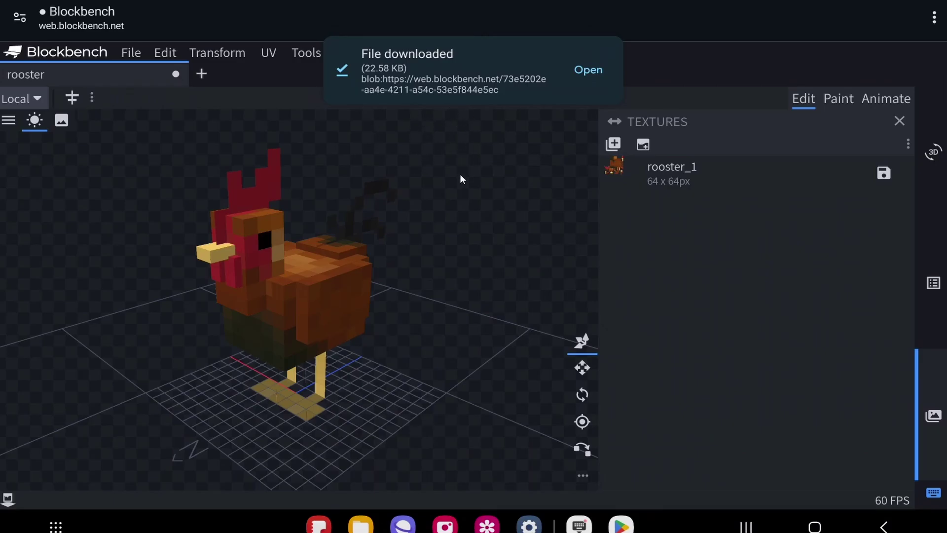
click(815, 526)
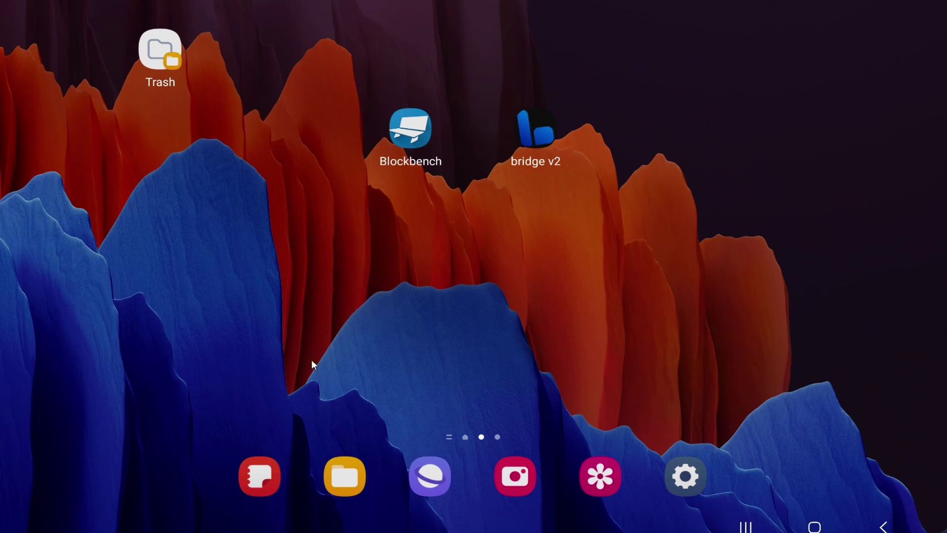
Remove '.zip' from roooster.mcaddon.zip in Downloads, accept the extension change, and go home.
click(334, 469)
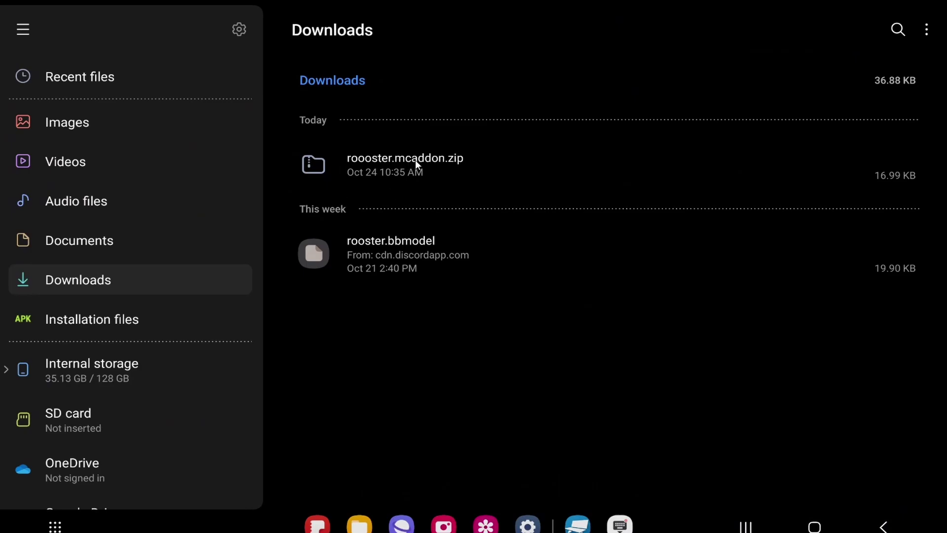
click(458, 161)
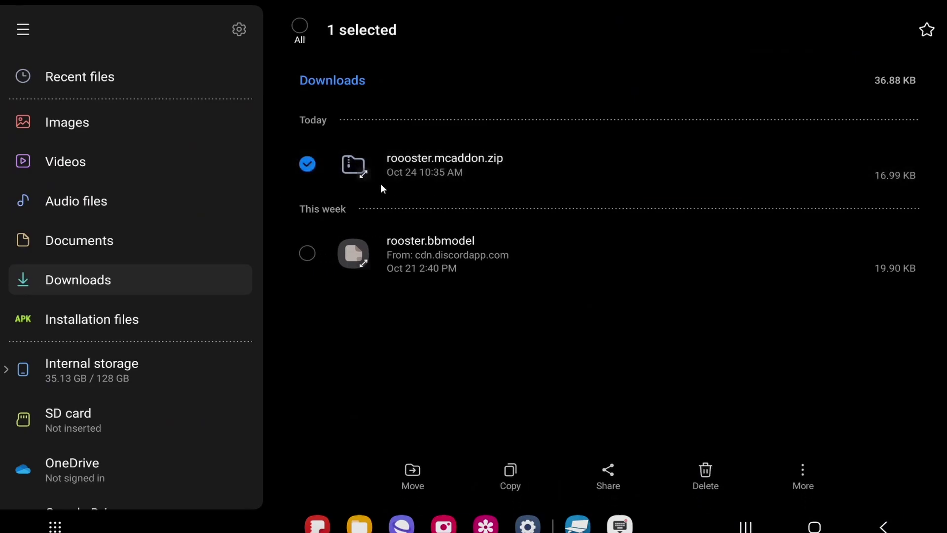
click(799, 465)
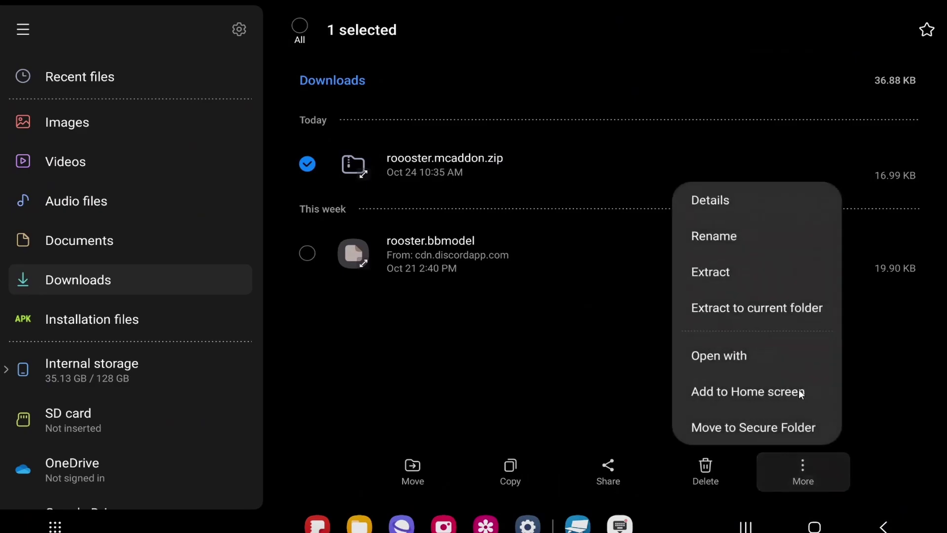
click(701, 236)
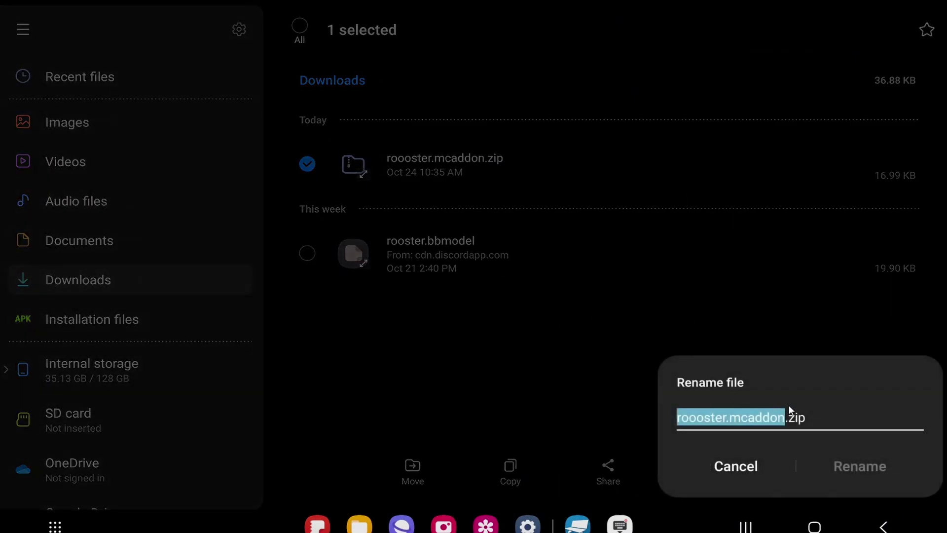
click(820, 419)
key(BackSpace)
key(BackSpace)
key(BackSpace)
key(BackSpace)
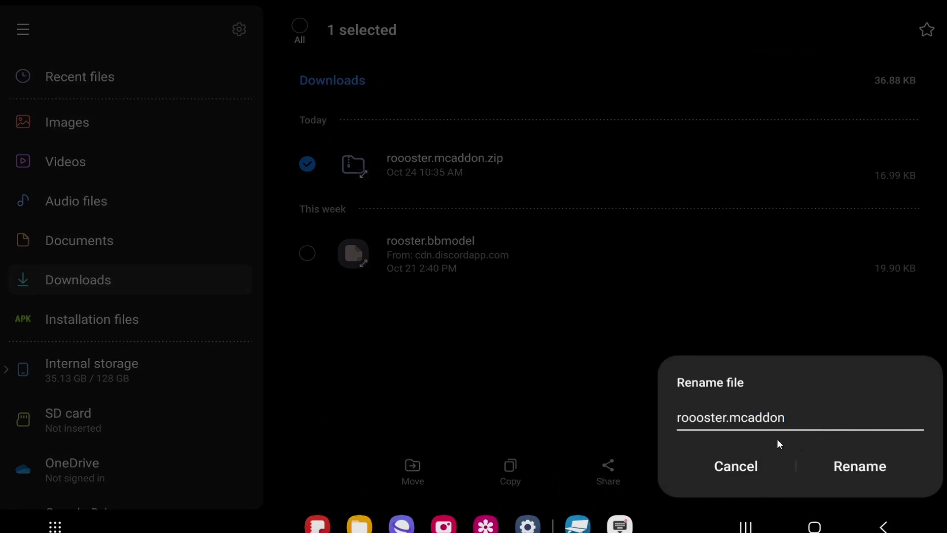
click(857, 469)
click(860, 466)
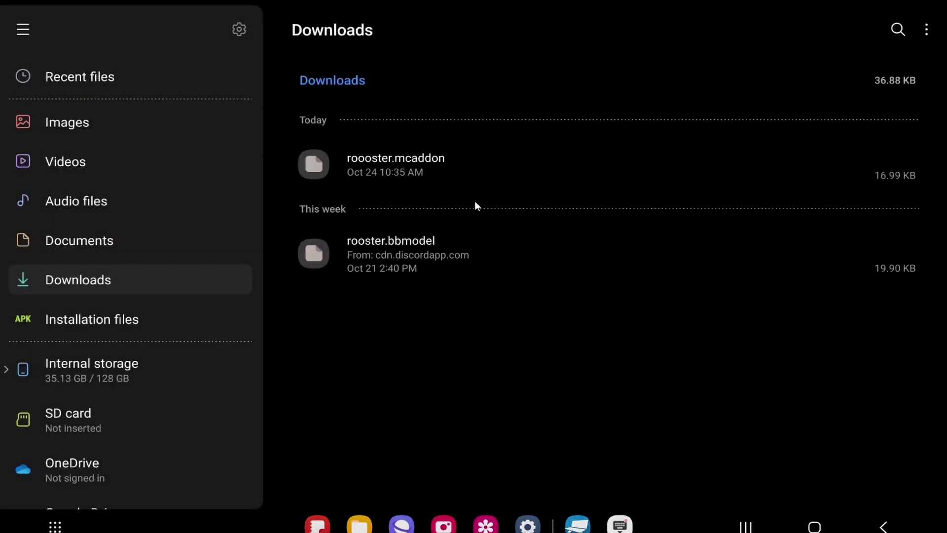
right_click(651, 486)
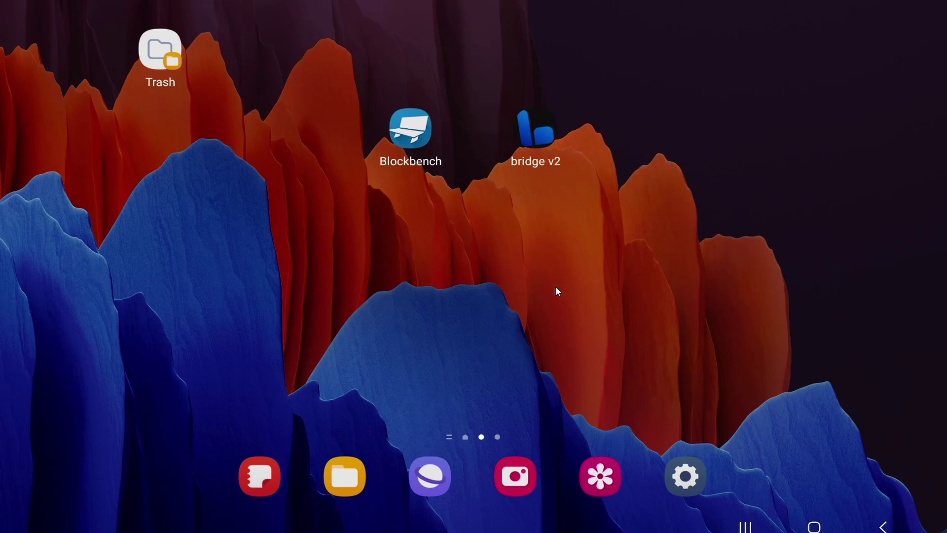
Launch bridge v2 and import roooster.mcaddon from the Download folder via Import Project.
double_click(540, 138)
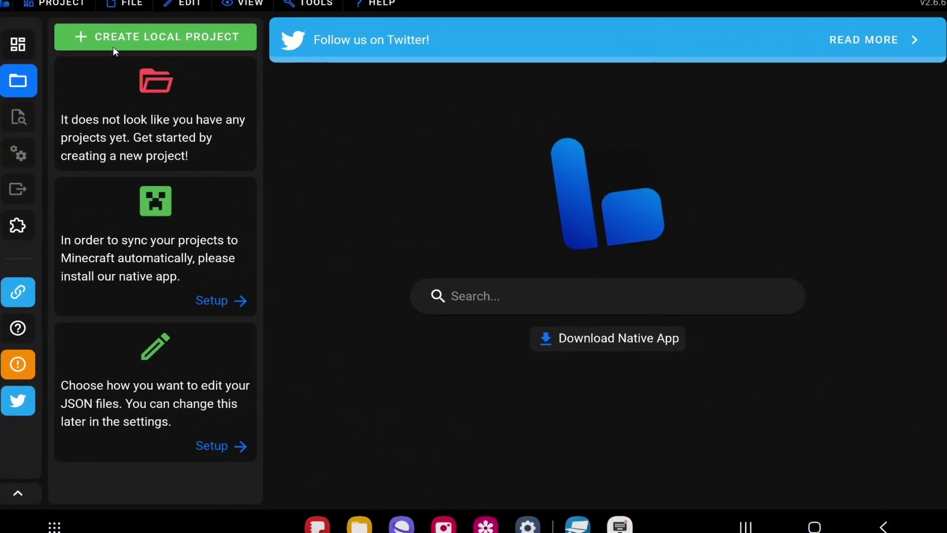
click(58, 4)
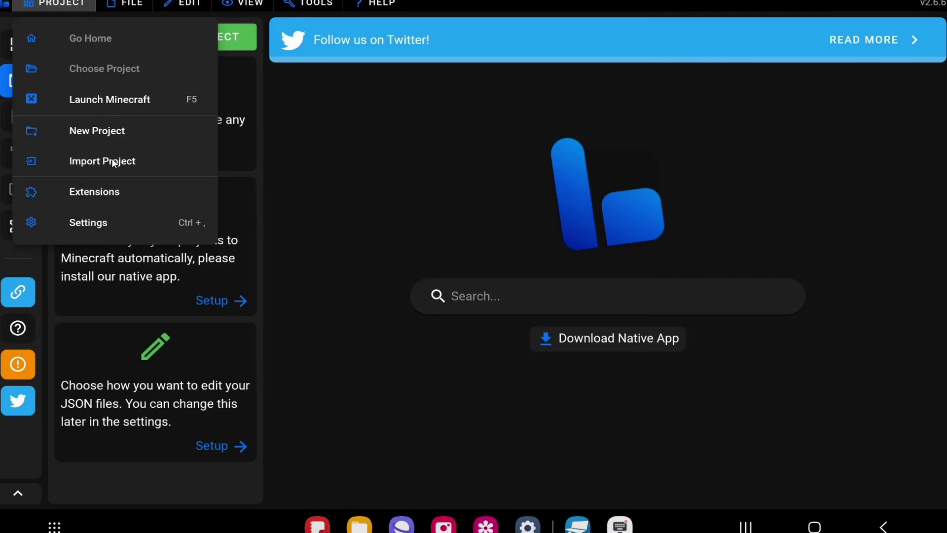
click(90, 161)
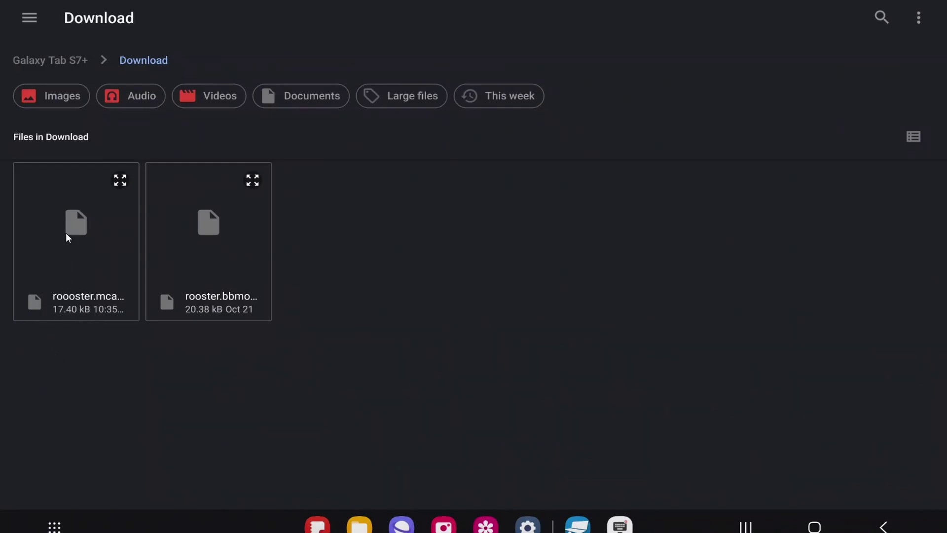
click(63, 247)
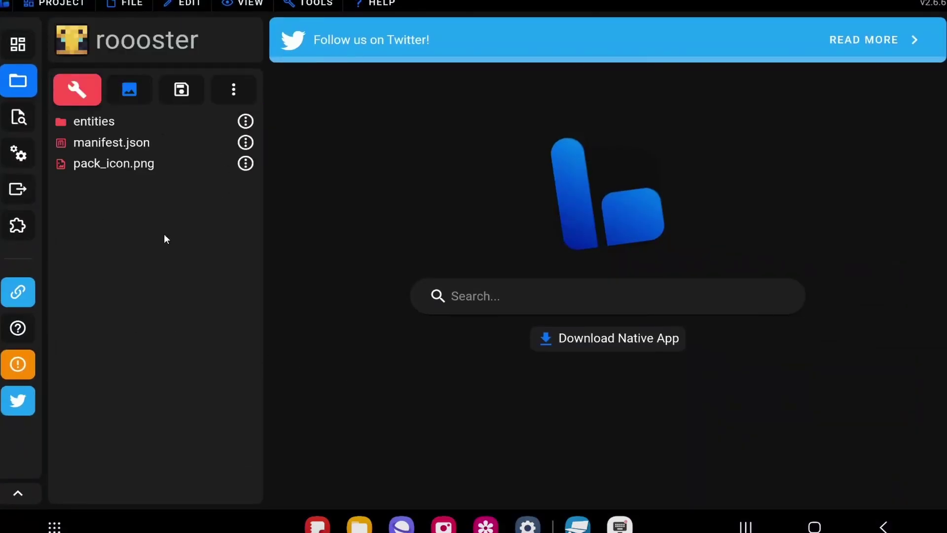